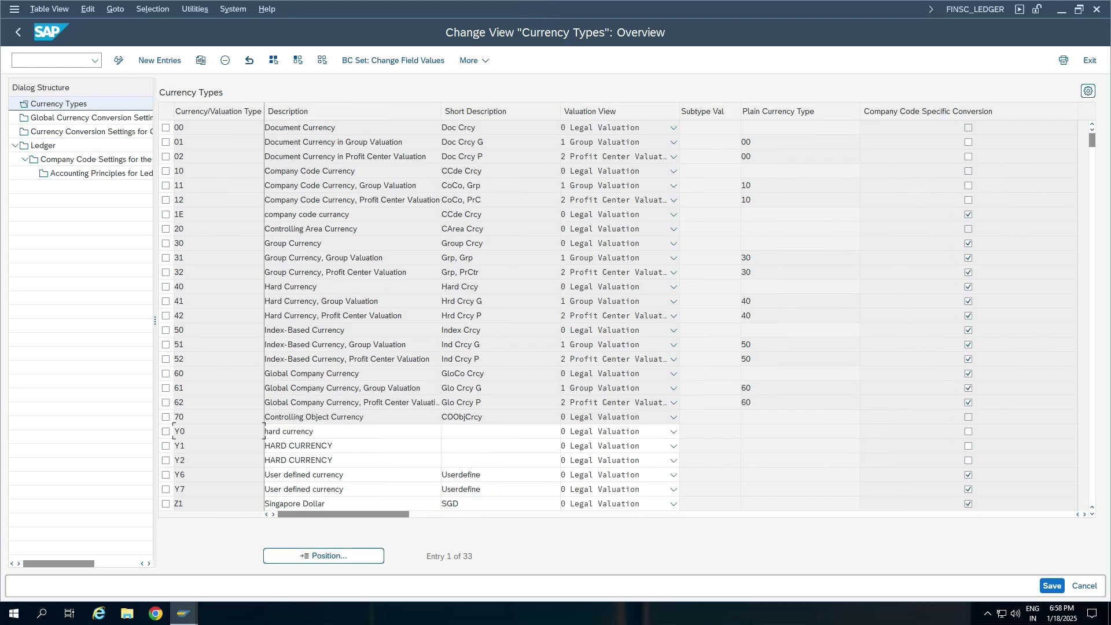
- Review the standard currency types in the overview, starting from company code currency 10
scroll(264, 431, down, 1)
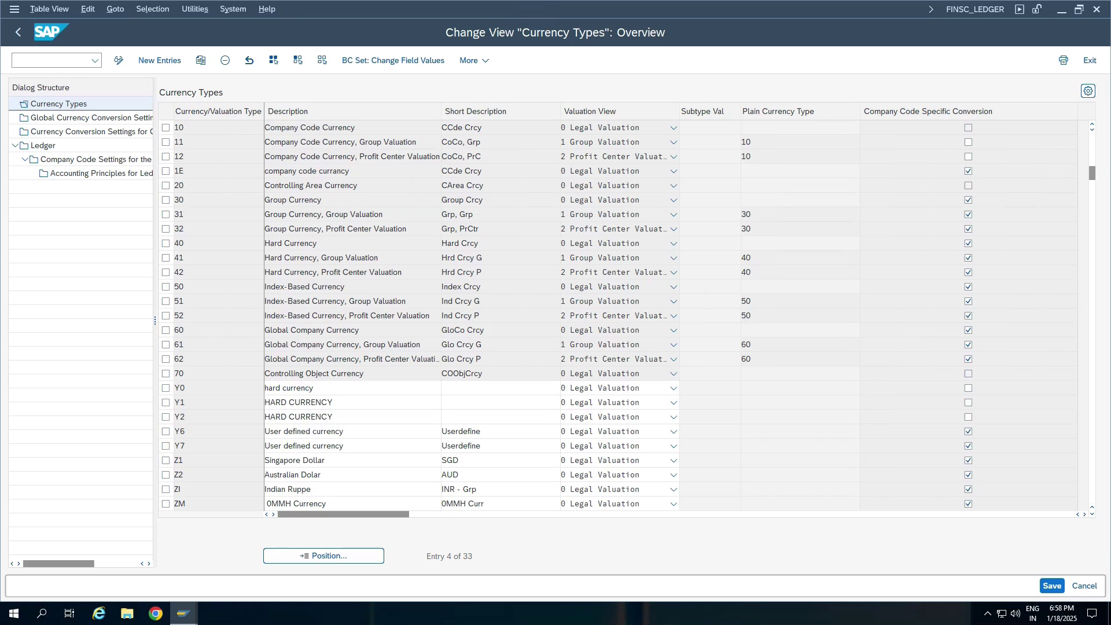
scroll(264, 431, down, 1)
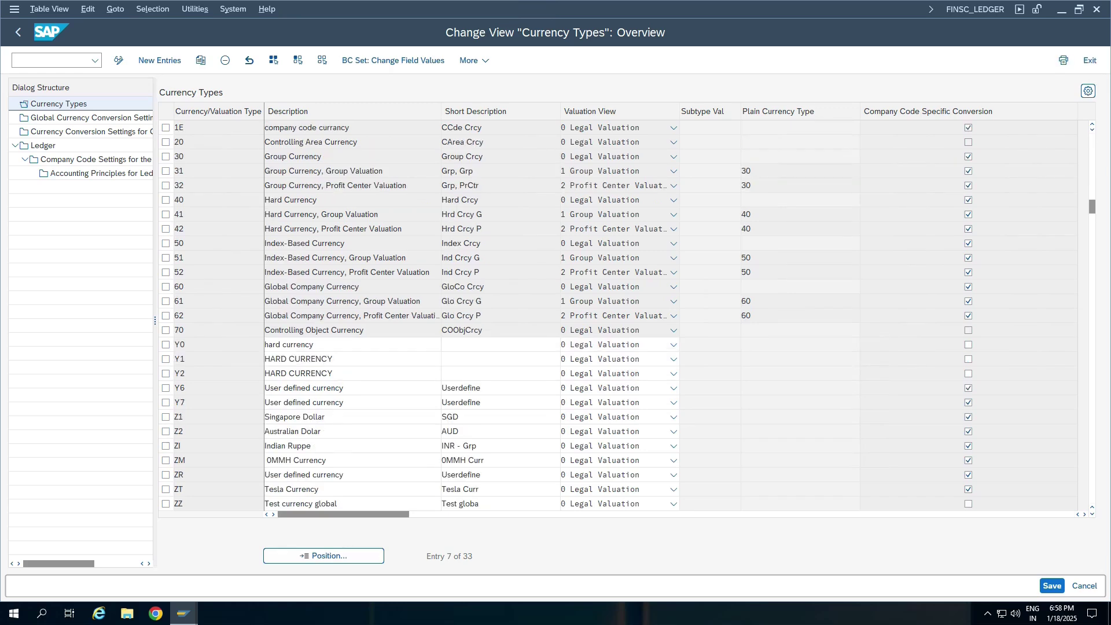
scroll(264, 431, up, 2)
drag(185, 171, 175, 171)
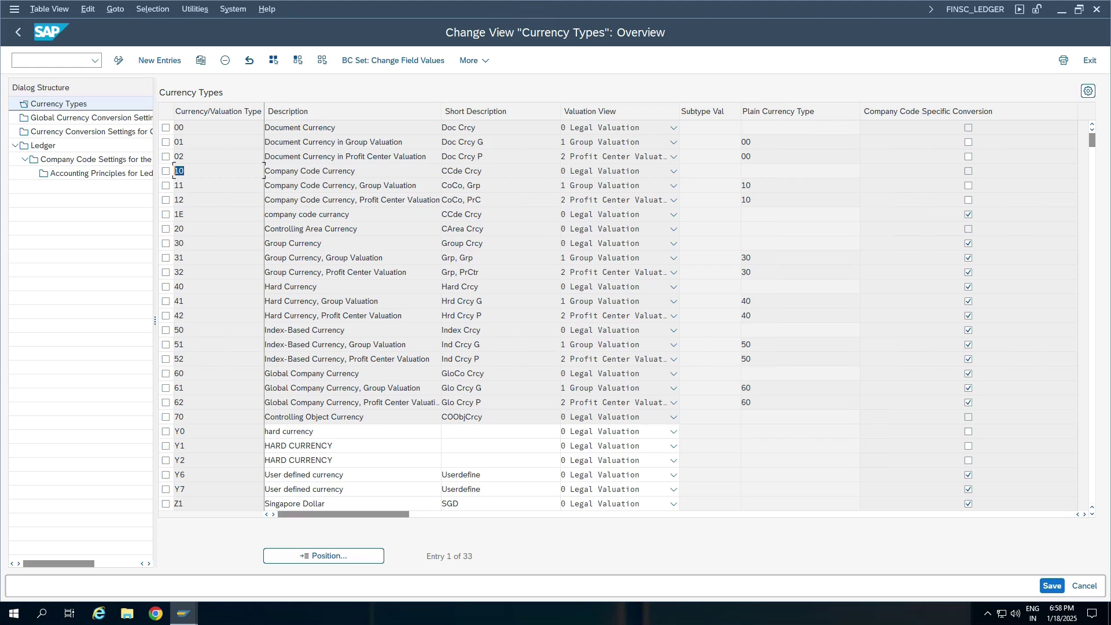
key(Down)
key(Down)
key(Down)
key(Down)
key(Down)
key(Down)
key(Down)
key(Down)
- Examine the hard currency types 41 and 42 for group and profit center valuation
drag(379, 301, 403, 316)
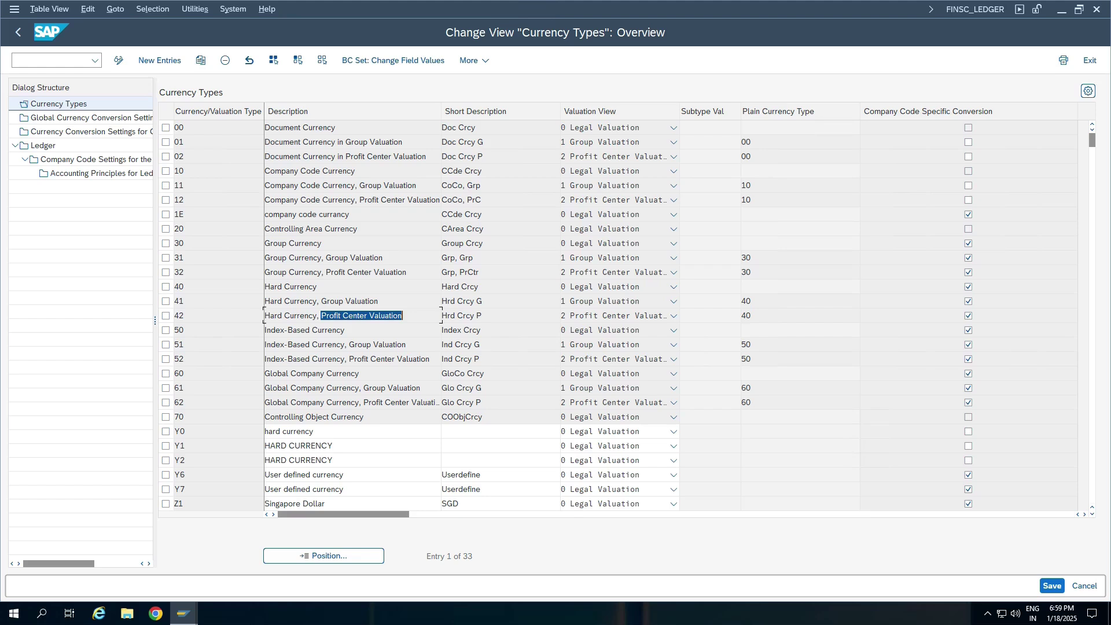
click(382, 316)
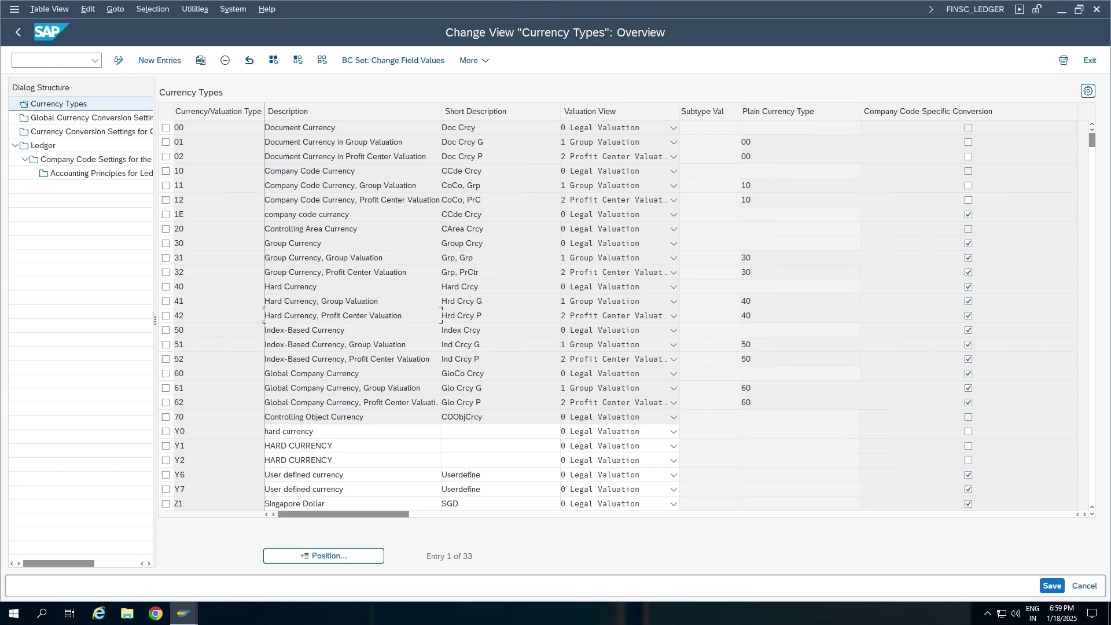
drag(185, 301, 179, 301)
drag(343, 301, 366, 301)
drag(179, 315, 184, 316)
drag(403, 316, 327, 316)
click(184, 316)
- Compare the document and company code currency types with their group valuation variants 01 and 11, including the plain currency type
drag(404, 141, 264, 142)
click(861, 142)
key(shift+Left)
key(shift+Left)
drag(185, 127, 174, 127)
drag(405, 142, 343, 142)
key(shift+Tab)
drag(752, 142, 748, 141)
click(312, 171)
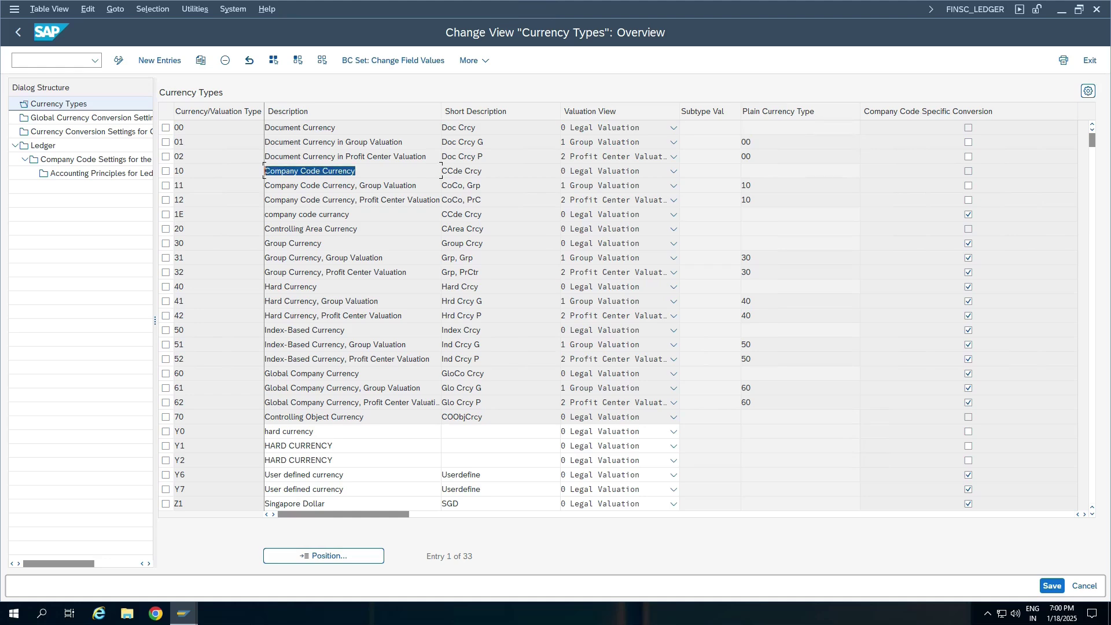
drag(187, 185, 175, 186)
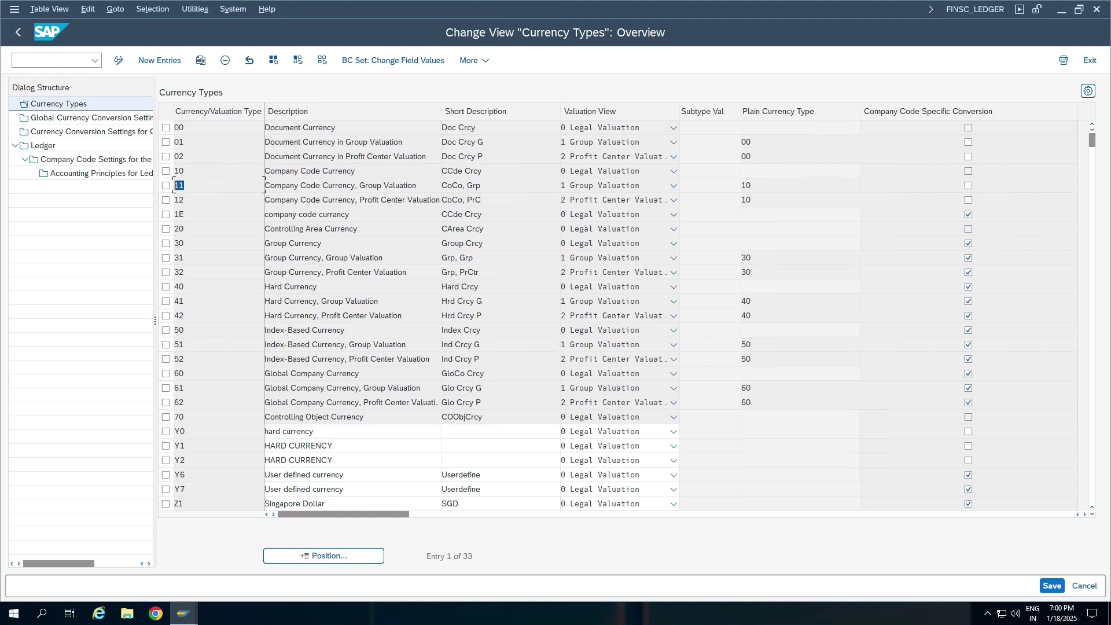
drag(416, 185, 366, 185)
click(861, 185)
click(191, 215)
- Create a new currency type ZY with the description "user defined currency" and the short description "Test"
click(160, 60)
text(ZY)
key(Tab)
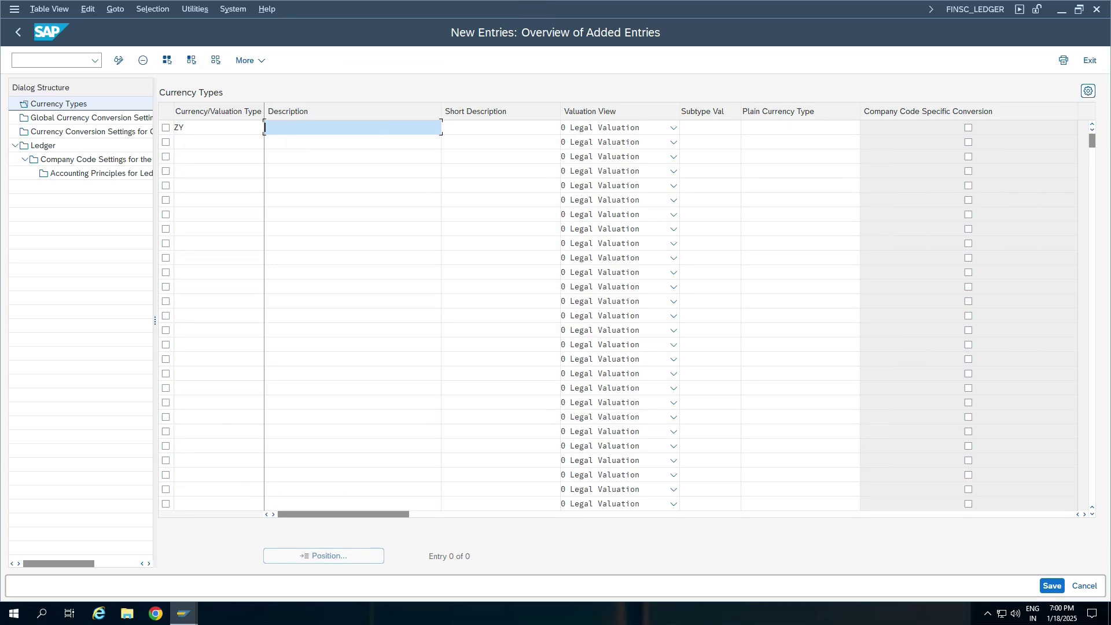
text(user defined currency)
key(Tab)
text(Test)
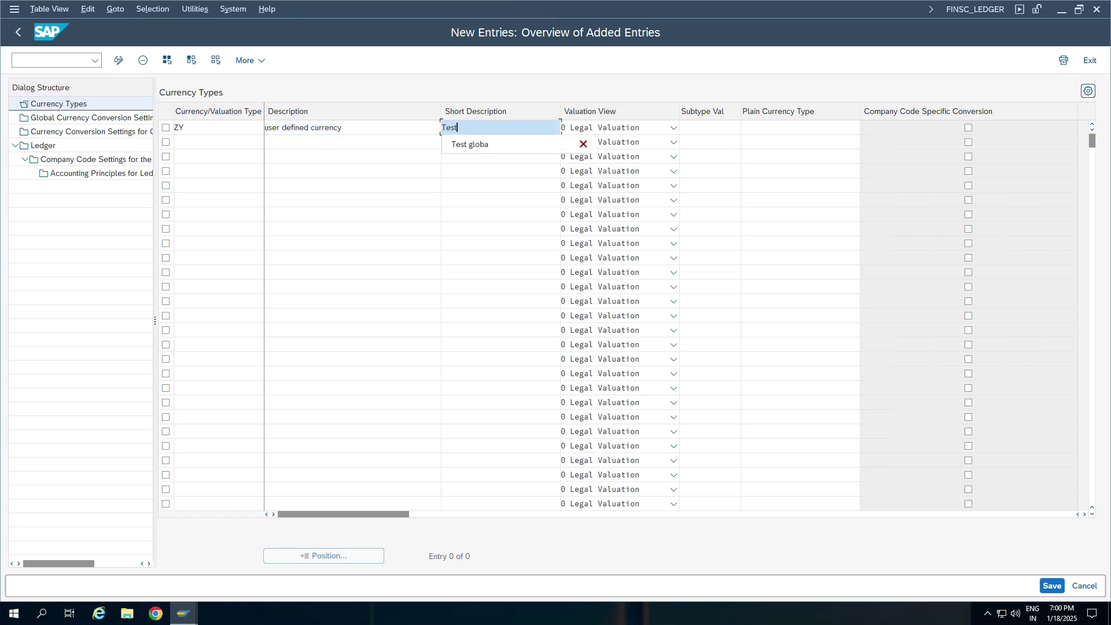
key(Tab)
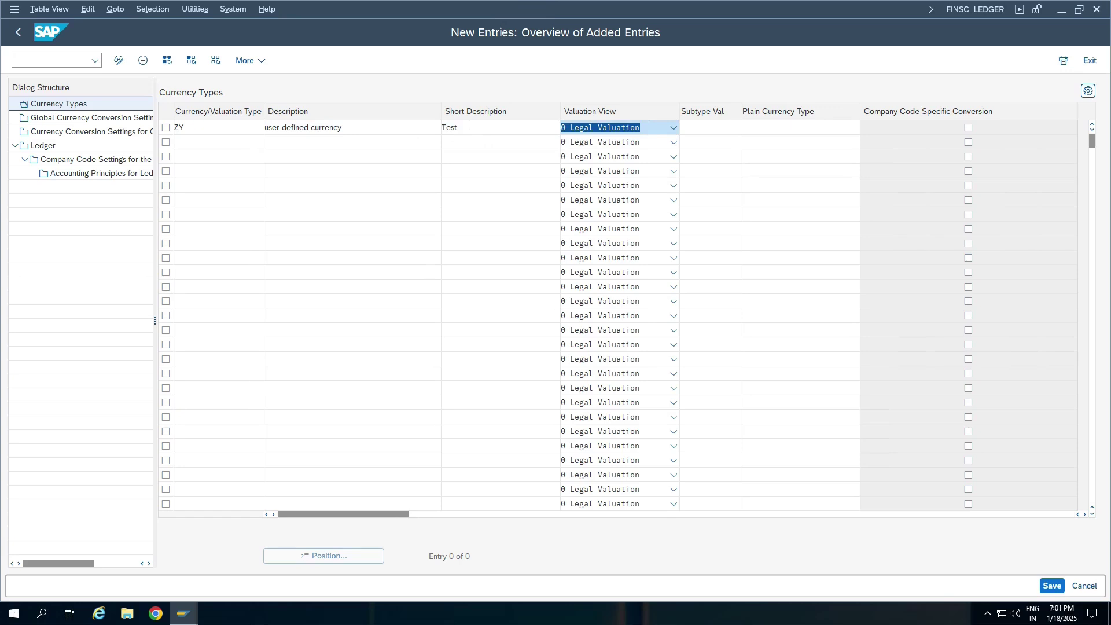
- Choose 0 Legal Valuation as the valuation view for currency type ZY and confirm the entry
click(674, 128)
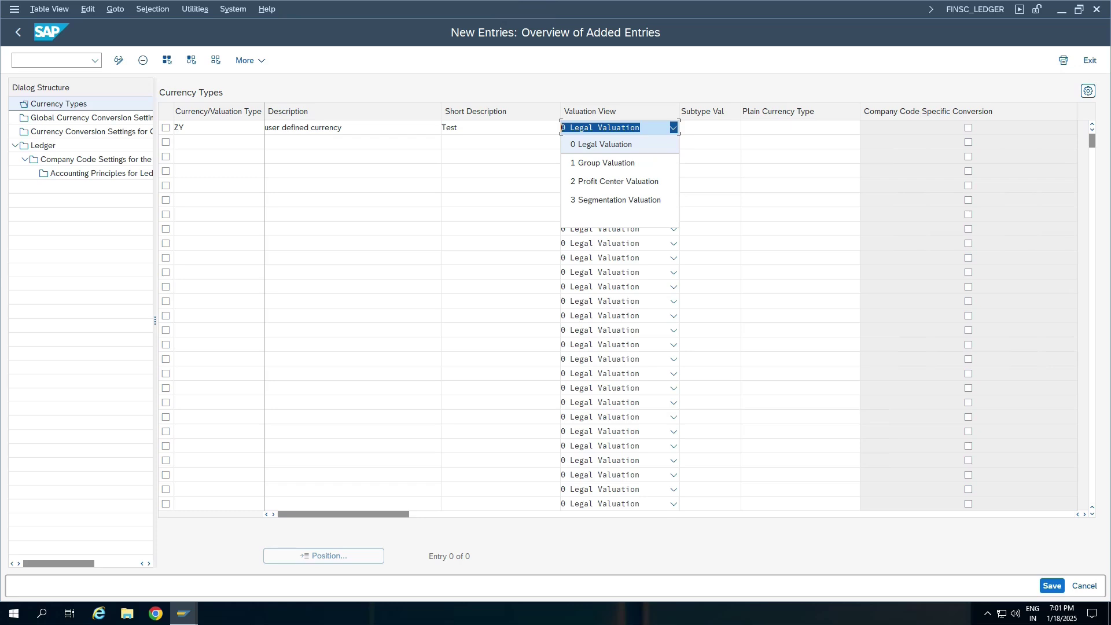
key(Down)
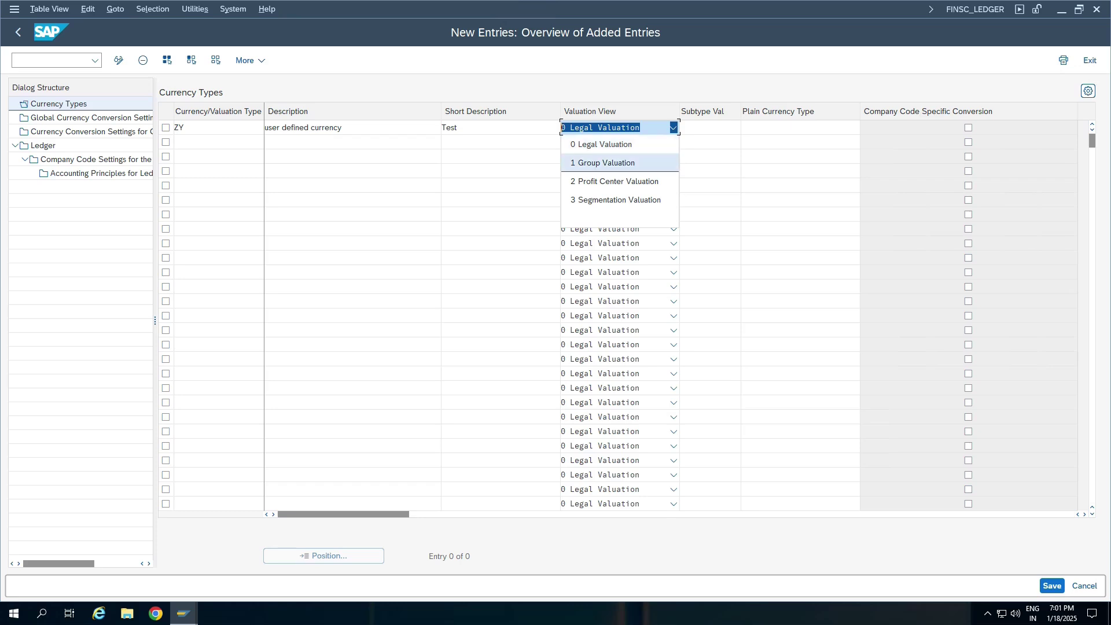
key(Down)
key(Down)
key(Up)
key(Up)
key(Up)
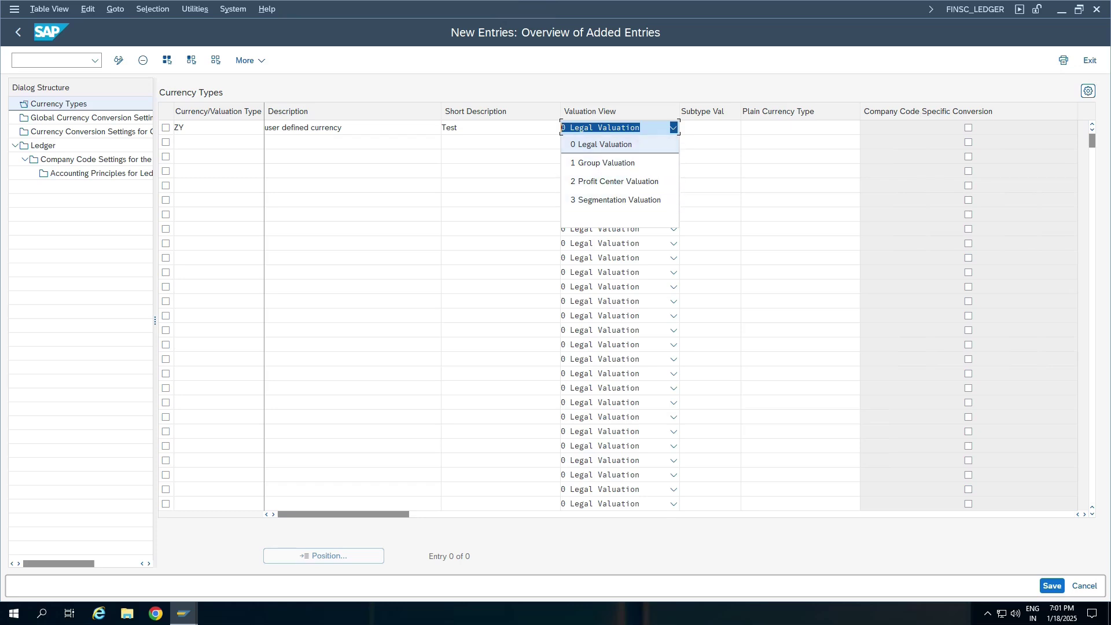
key(Return)
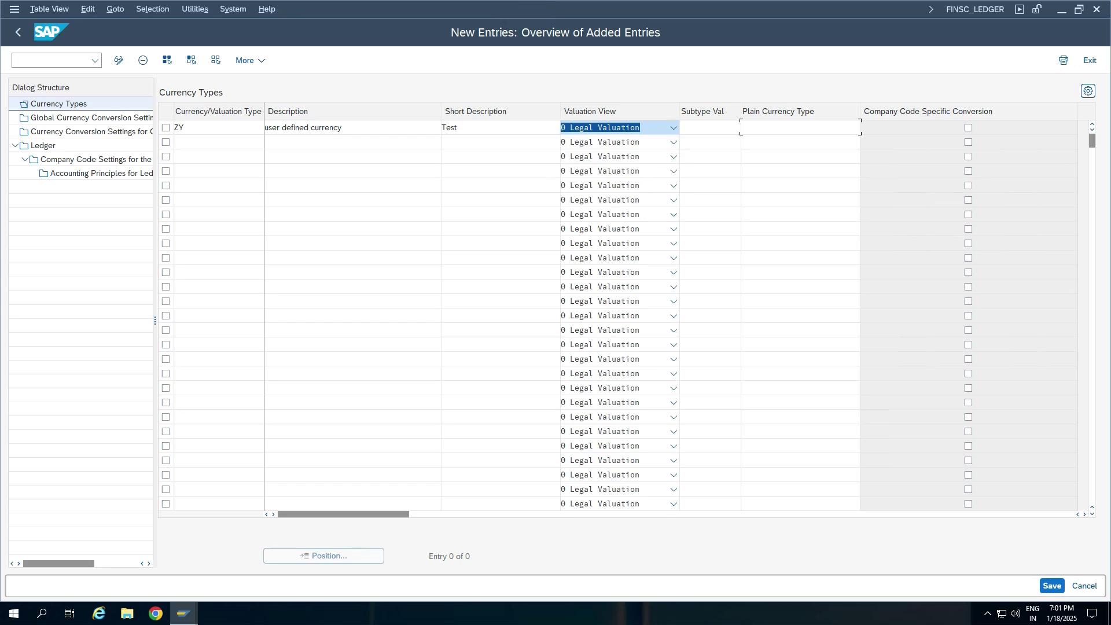
click(800, 127)
click(673, 127)
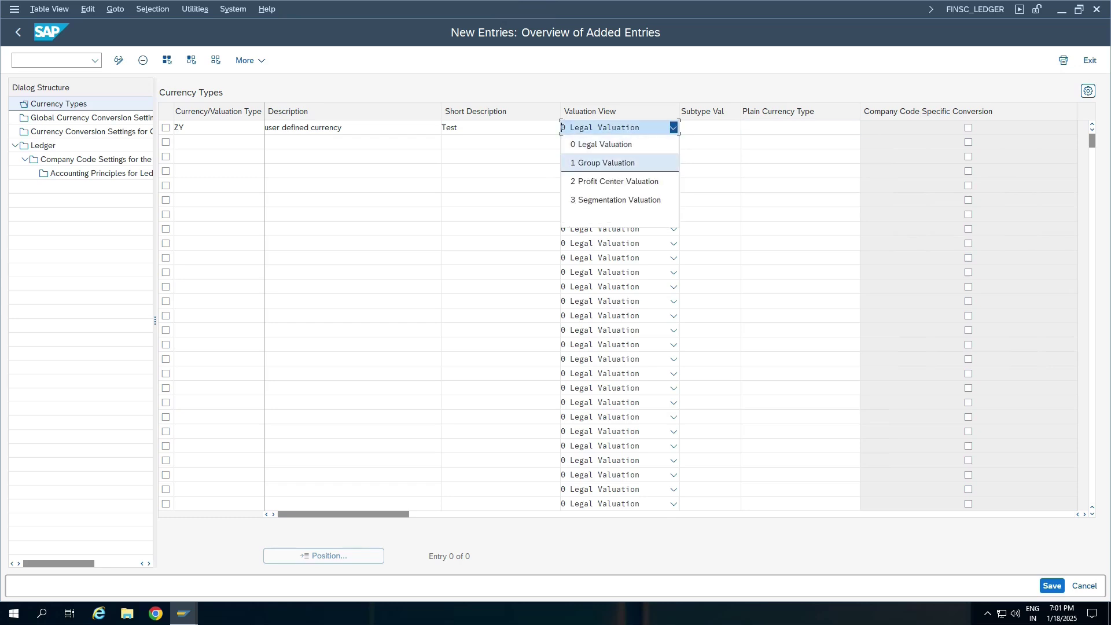
key(Down)
key(Down)
key(Up)
key(Up)
key(Up)
key(Up)
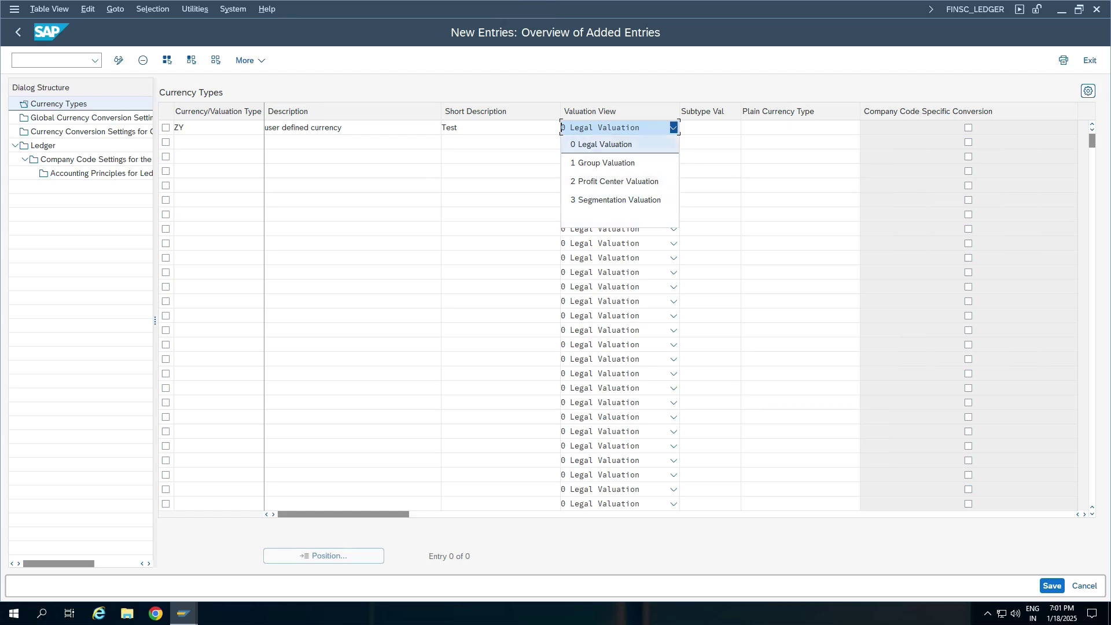
key(Return)
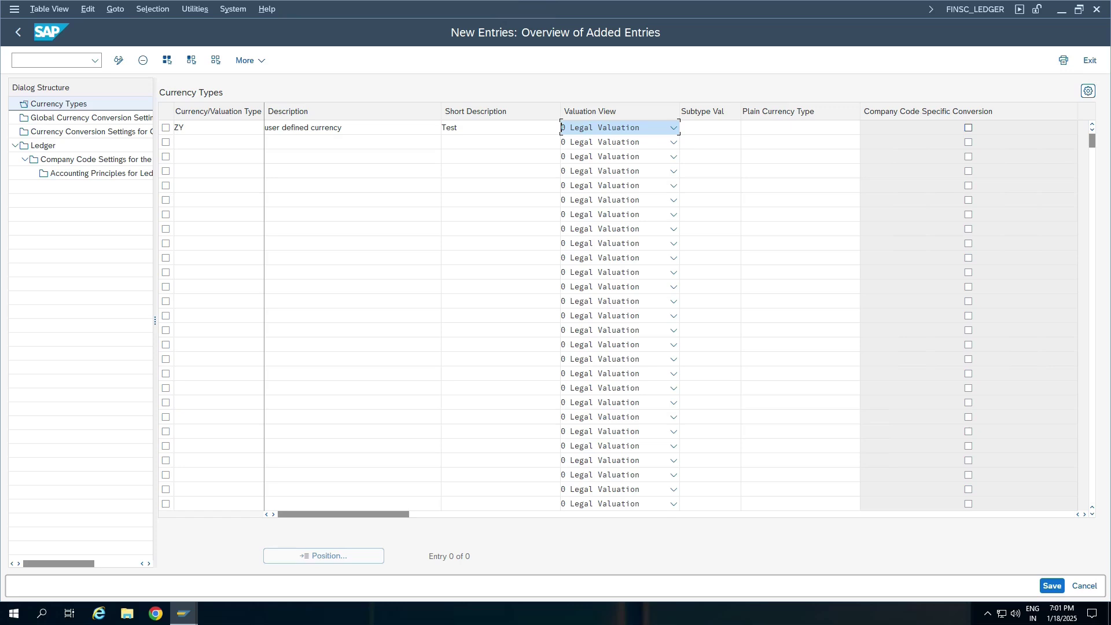
key(Return)
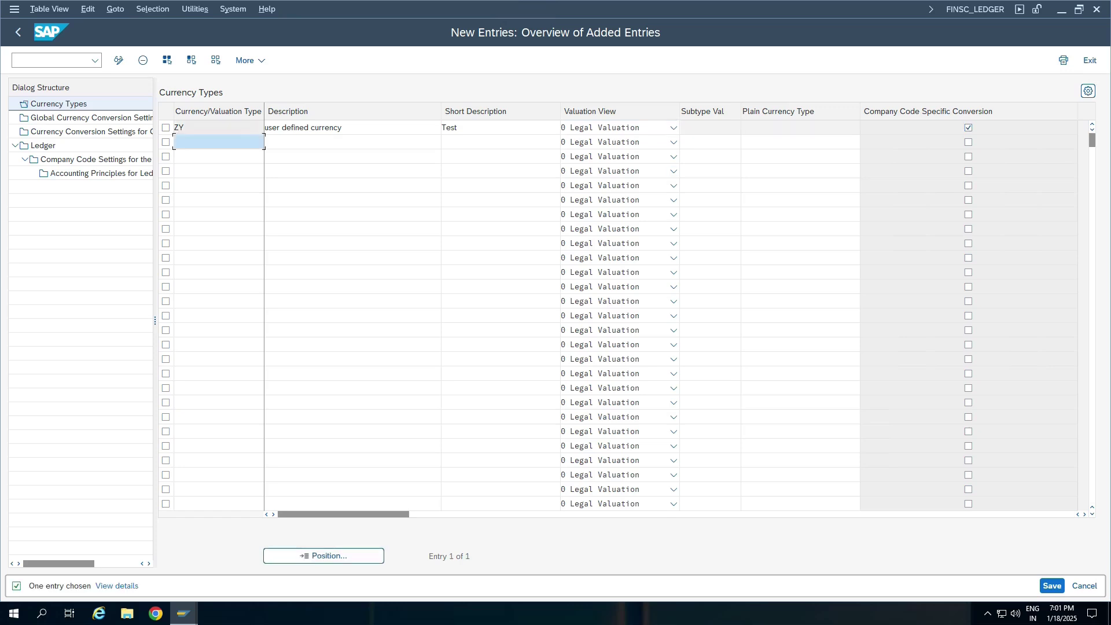
- Add currency type ZX with description "user defined global", short description "test globa" and 0 Legal Valuation, and save both entries
text(ZX)
key(Tab)
text(user d)
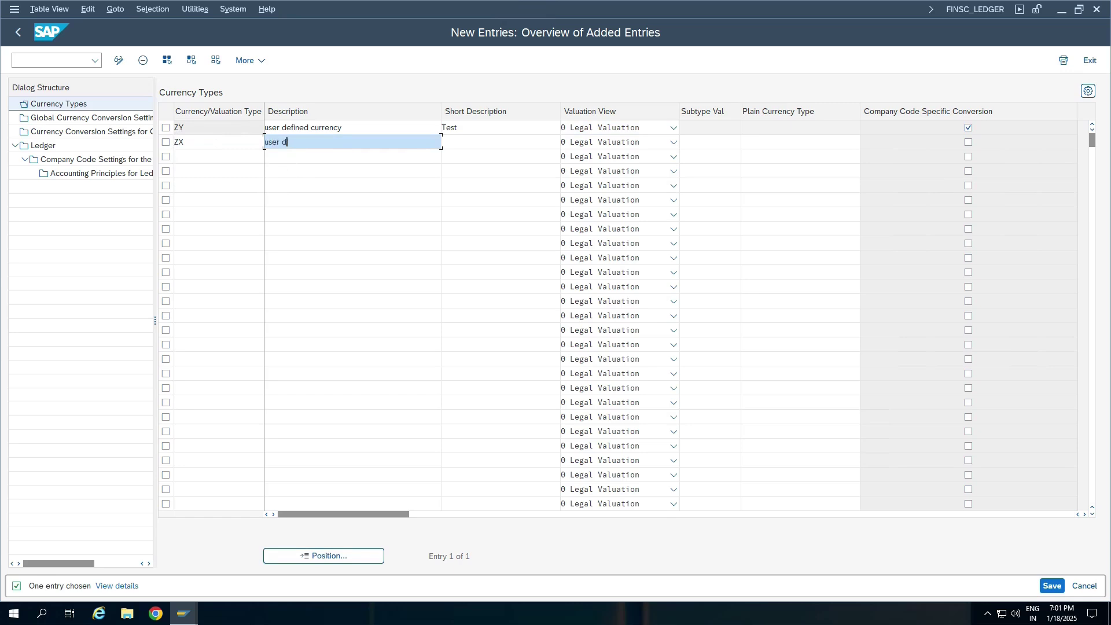
text(efined global)
key(Tab)
text(test globa)
key(Tab)
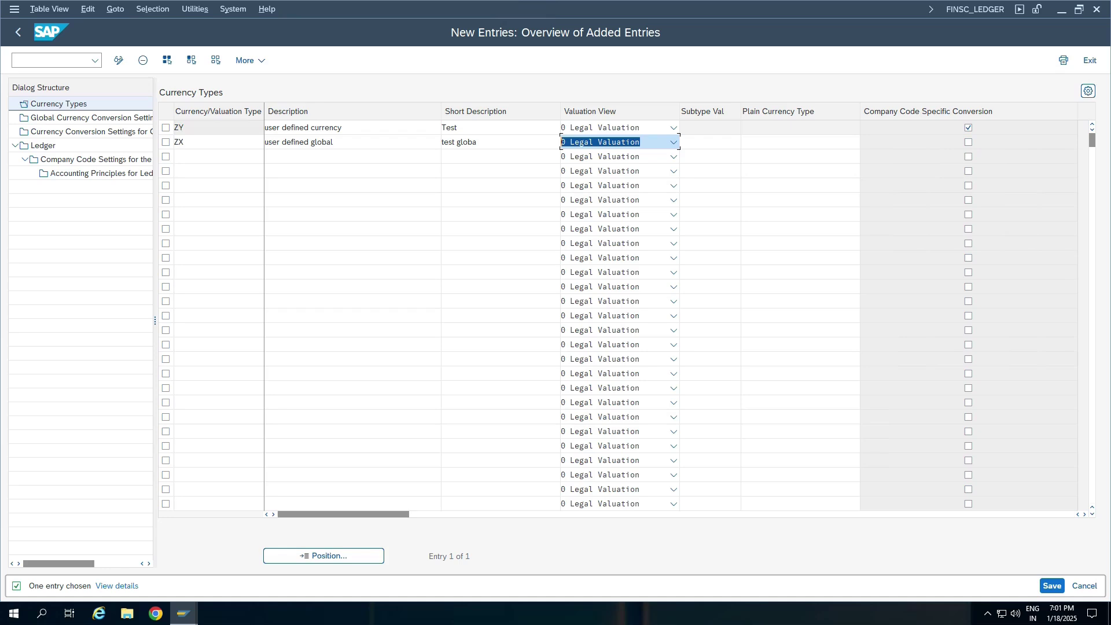
key(Return)
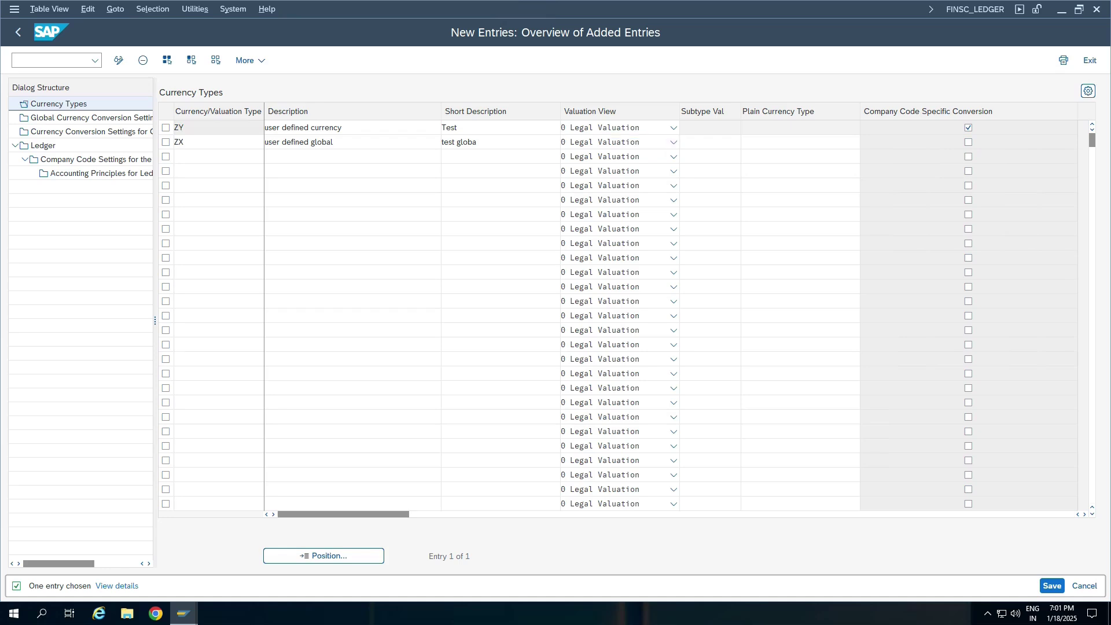
key(ctrl+s)
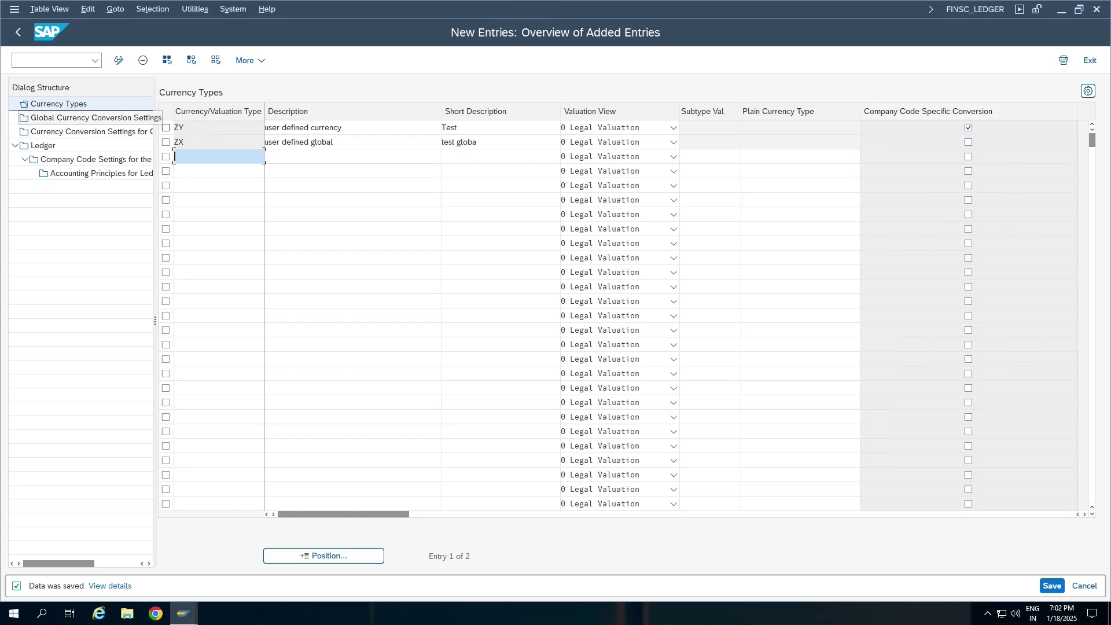
- Open the currency conversion settings for company codes, dismiss the consistency check messages and start new entries
drag(185, 128, 174, 127)
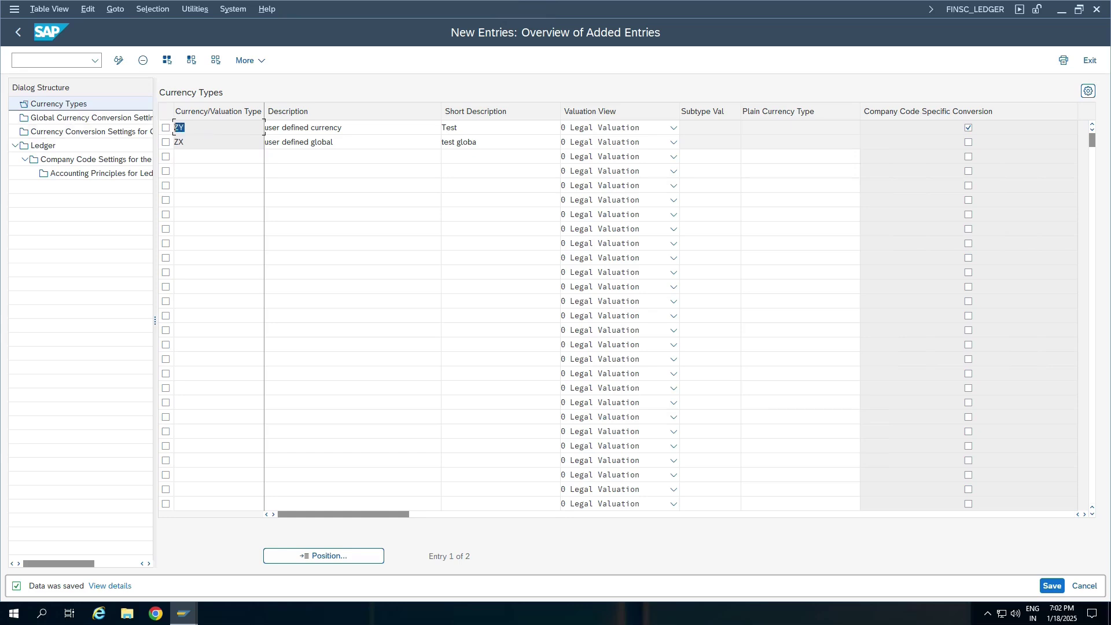
click(204, 128)
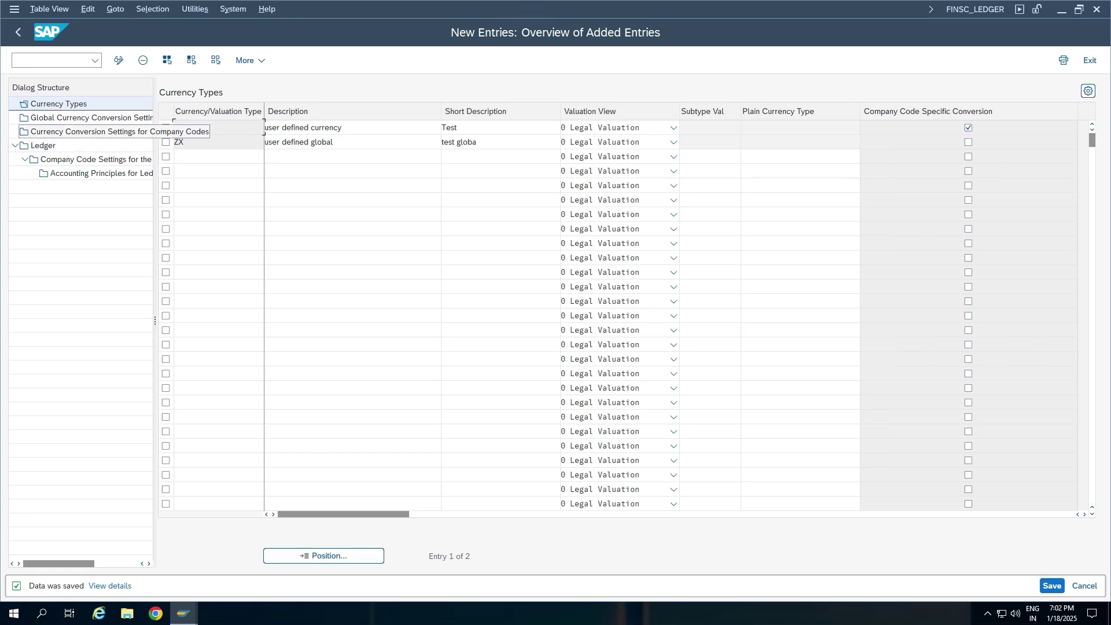
double_click(86, 132)
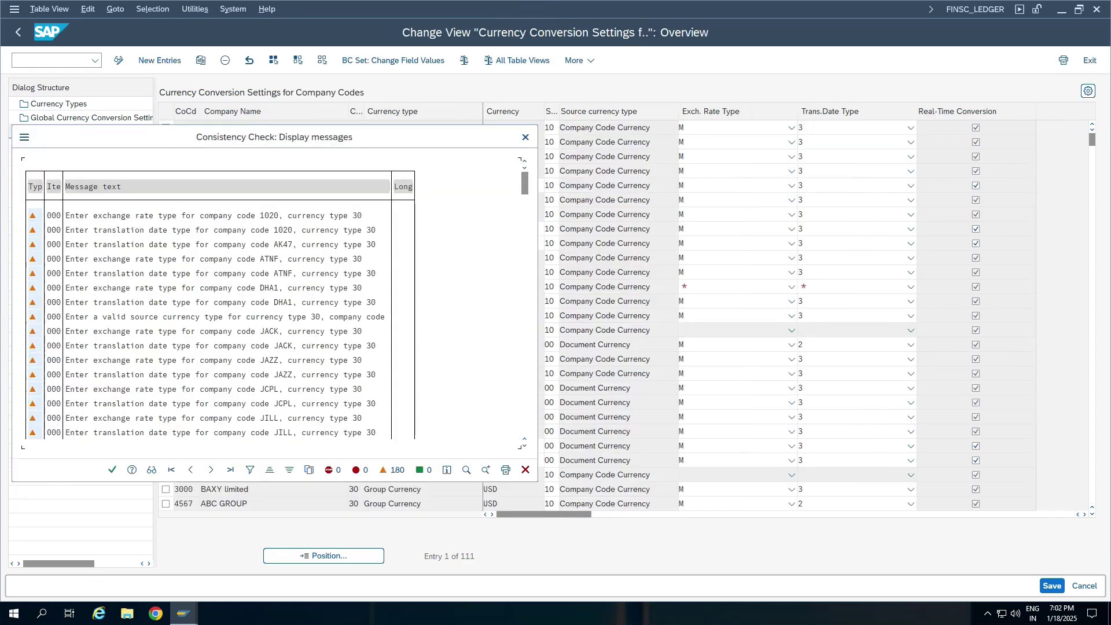
key(Return)
click(160, 60)
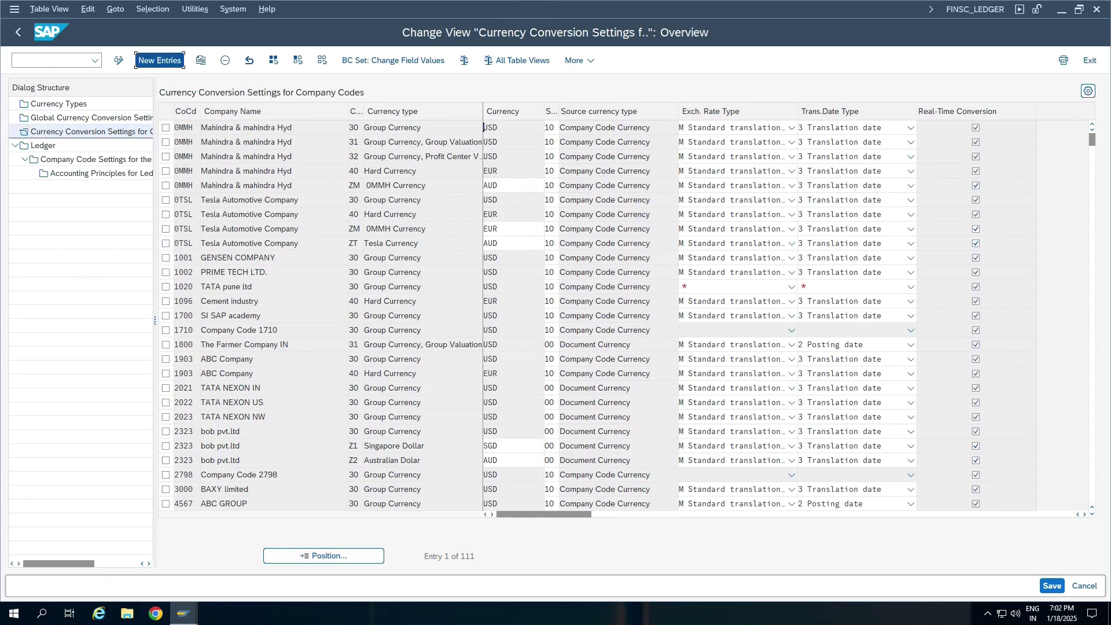
key(F5)
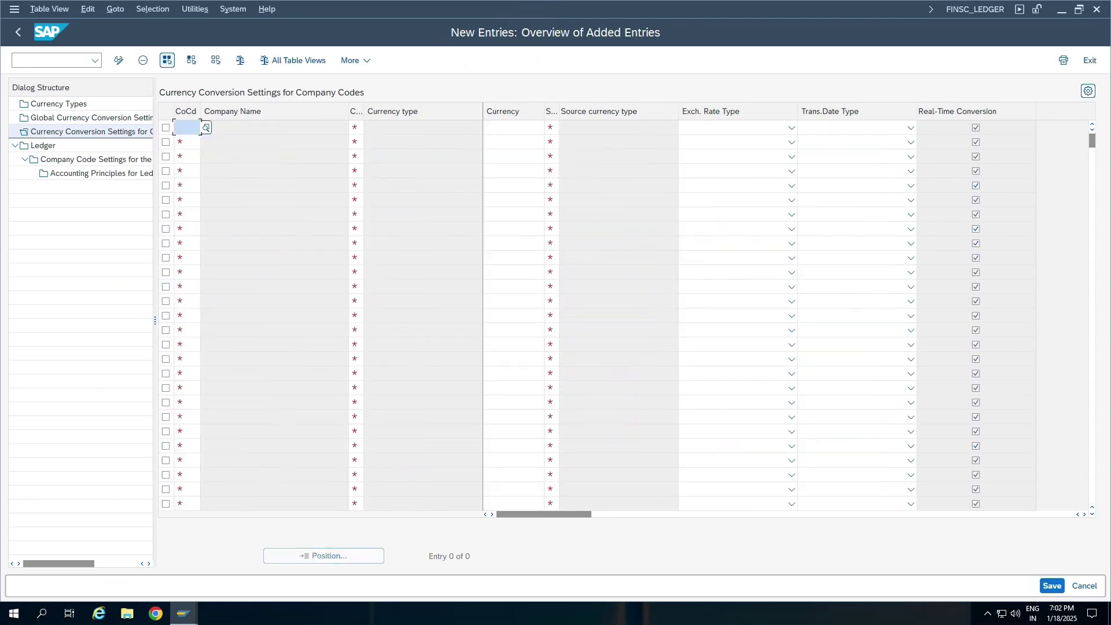
- Enter company code 0mmh with currency type ZY and currency EUR in the first new conversion entry
text(0mm)
key(Return)
click(191, 128)
text(h)
key(Tab)
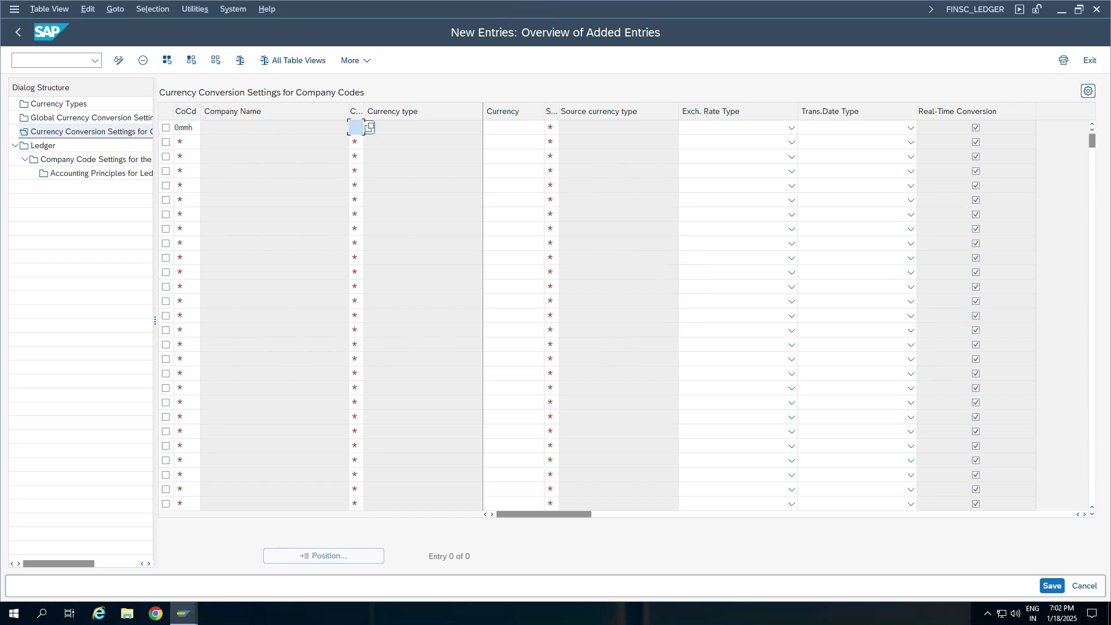
text(ZY)
key(Tab)
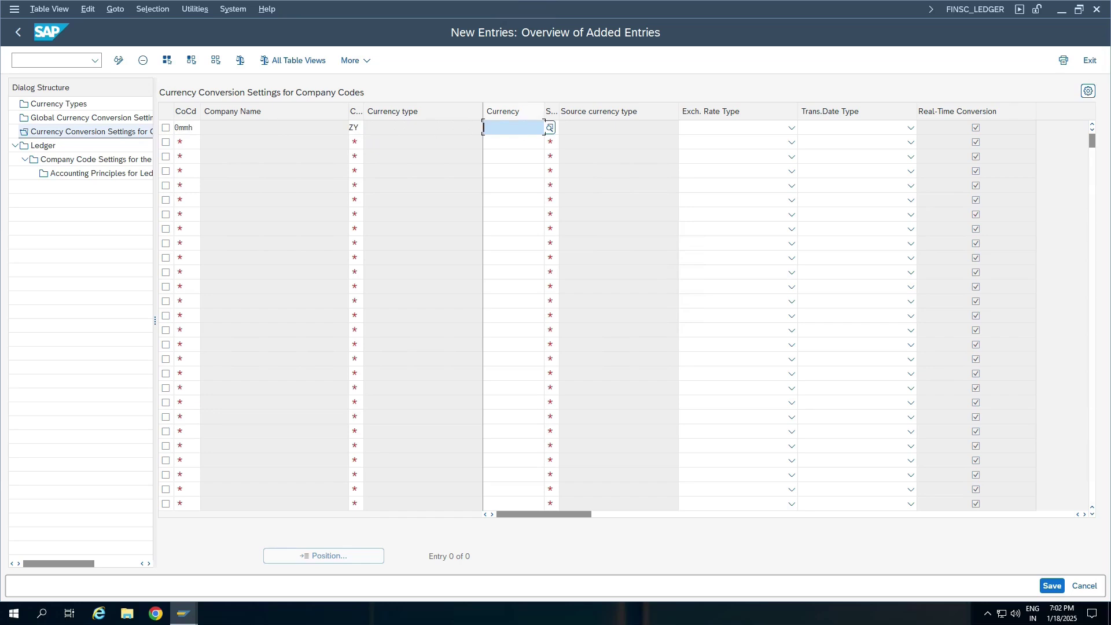
text(EUR)
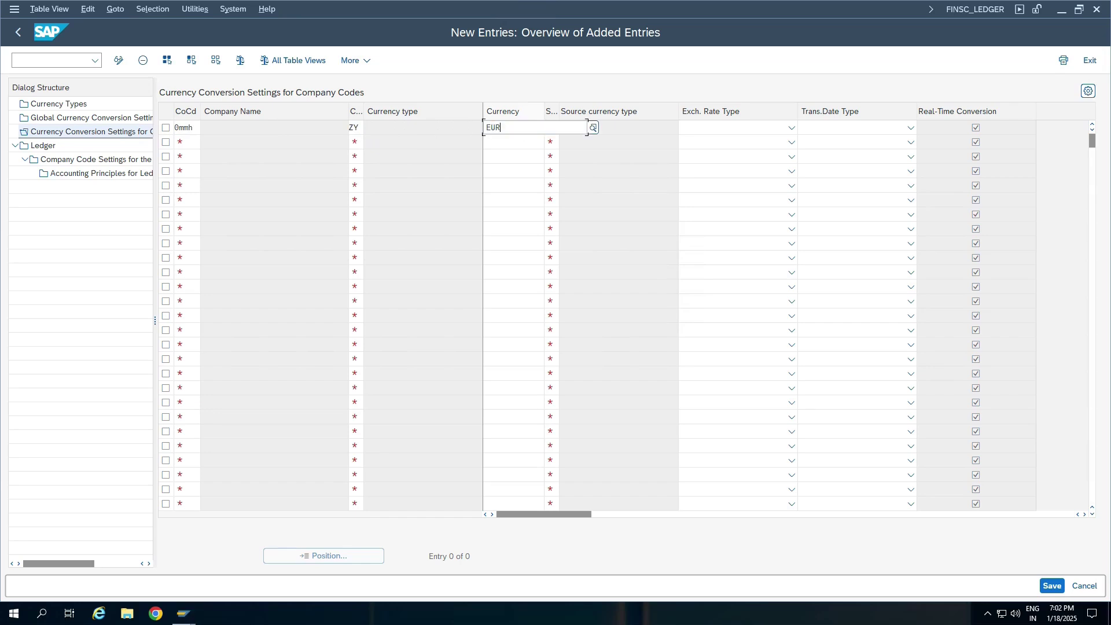
key(Tab)
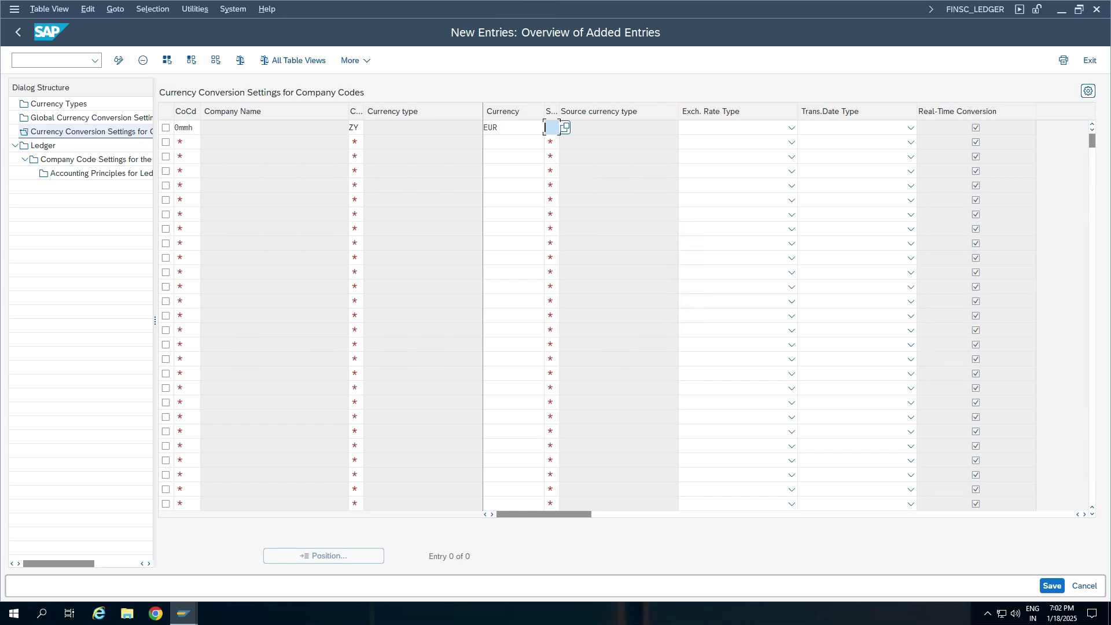
- Set the entry's source currency type to 10 Company Code Currency from the list of existing currency types
key(F4)
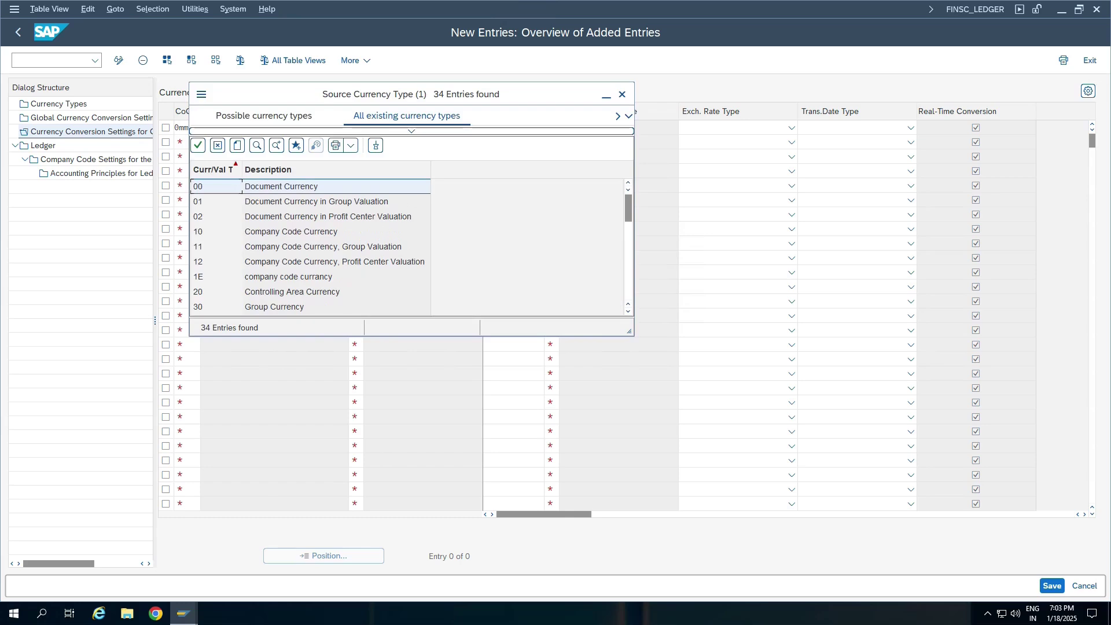
double_click(289, 232)
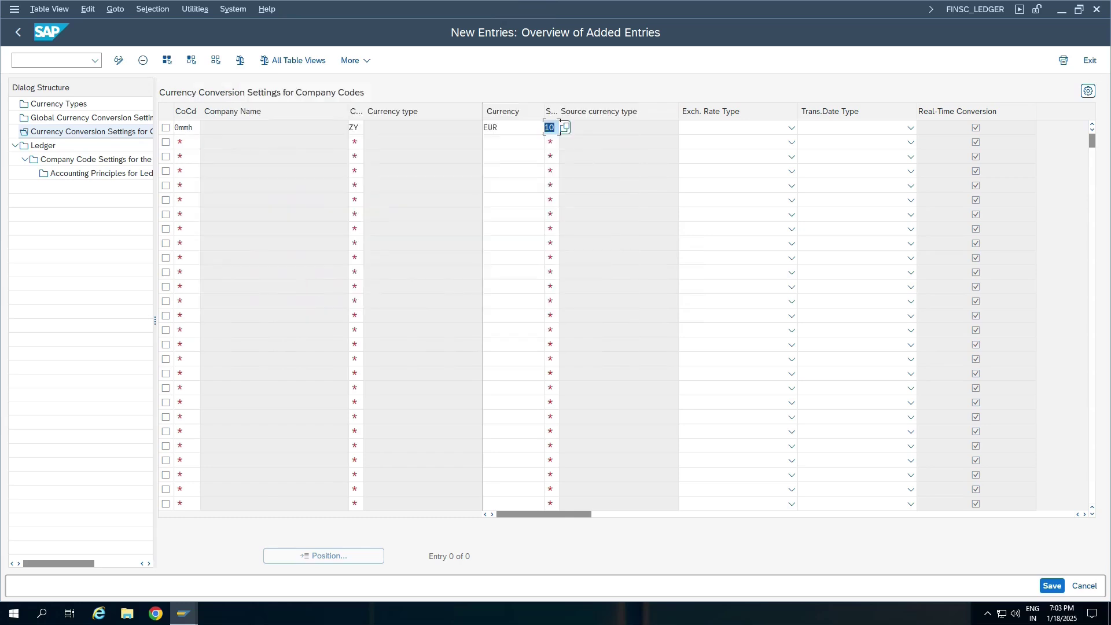
key(Tab)
- Set the 0mmh entry's exchange rate type to M Standard translation at average rate and its translation date type to 3 Translation date
drag(499, 127, 484, 128)
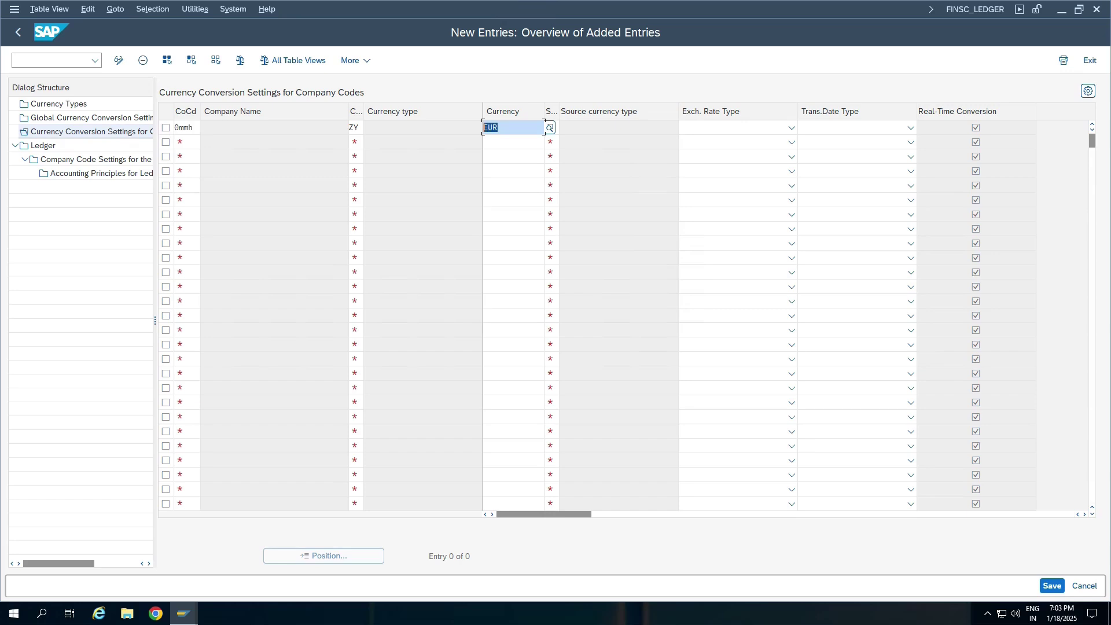
click(792, 128)
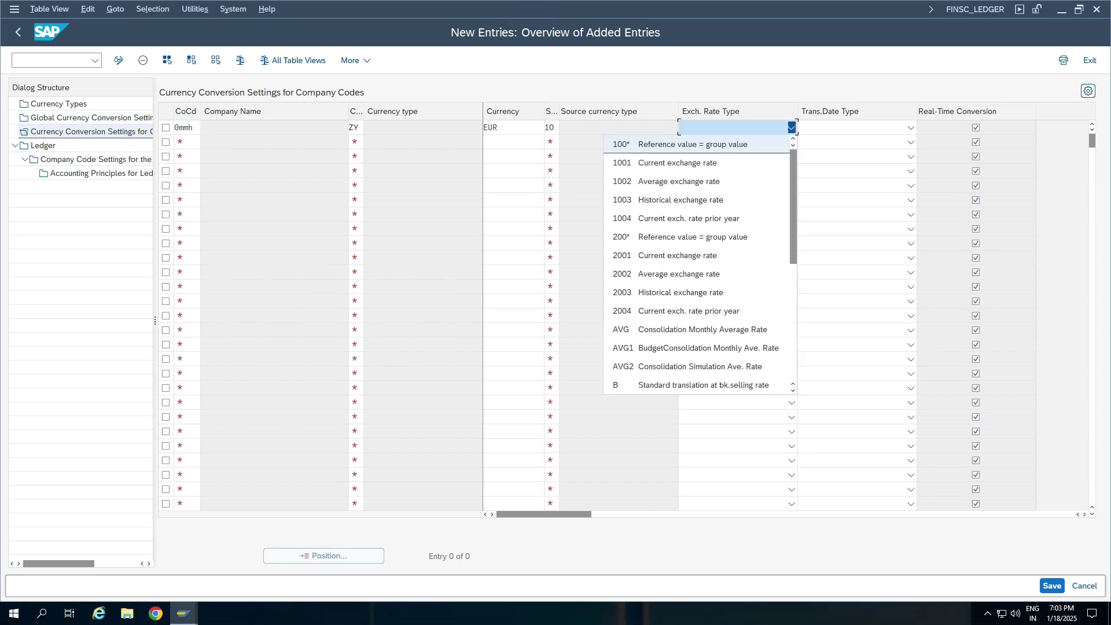
key(m)
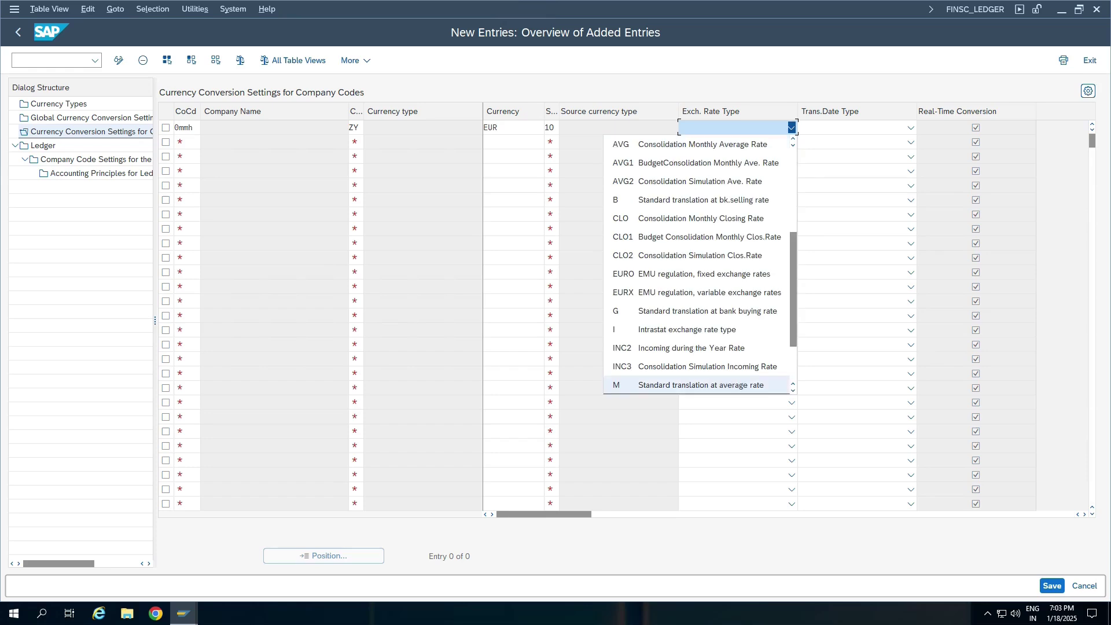
key(Return)
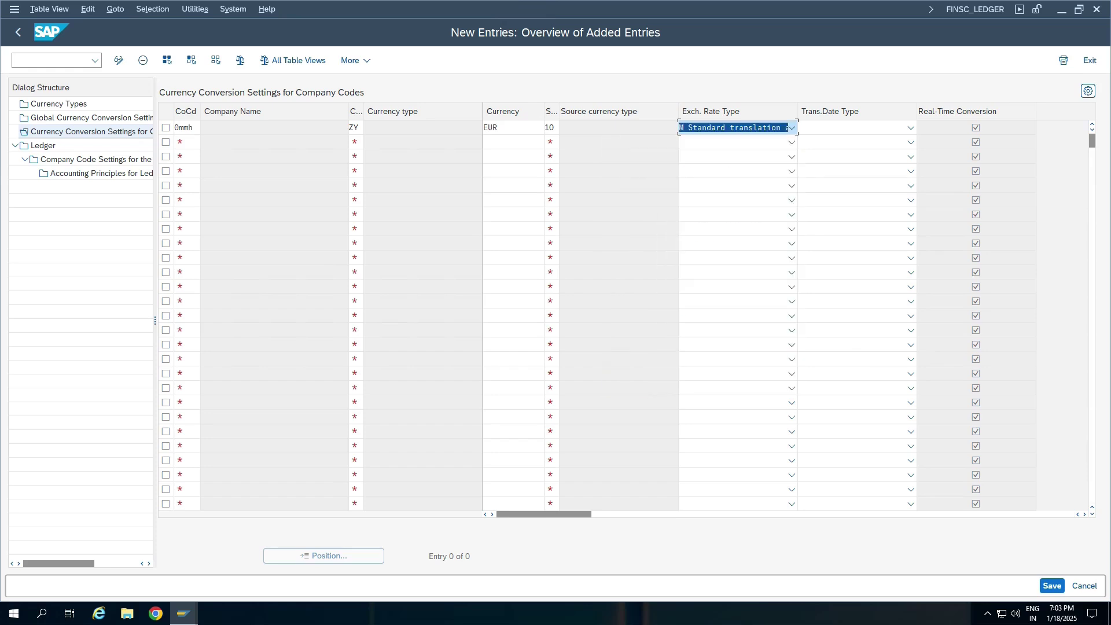
click(911, 128)
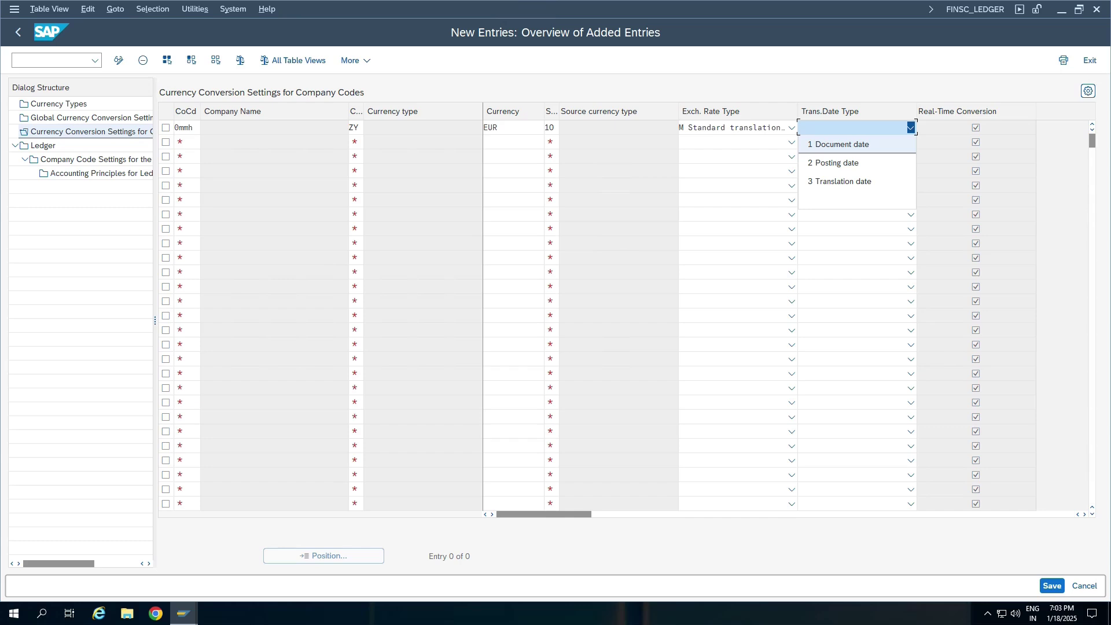
key(Down)
key(Down)
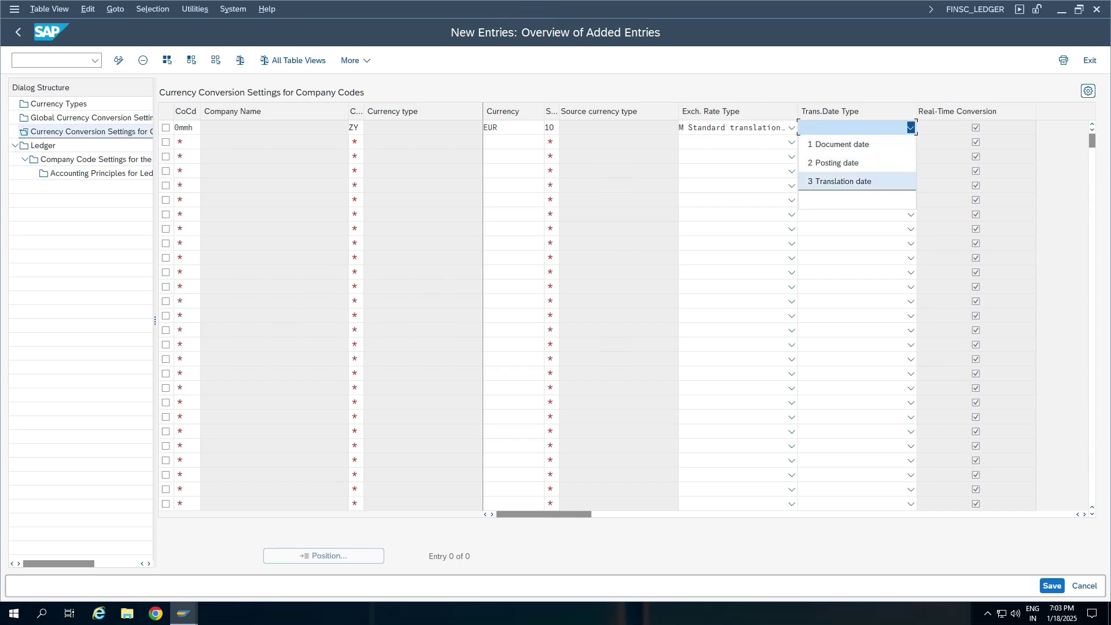
key(Return)
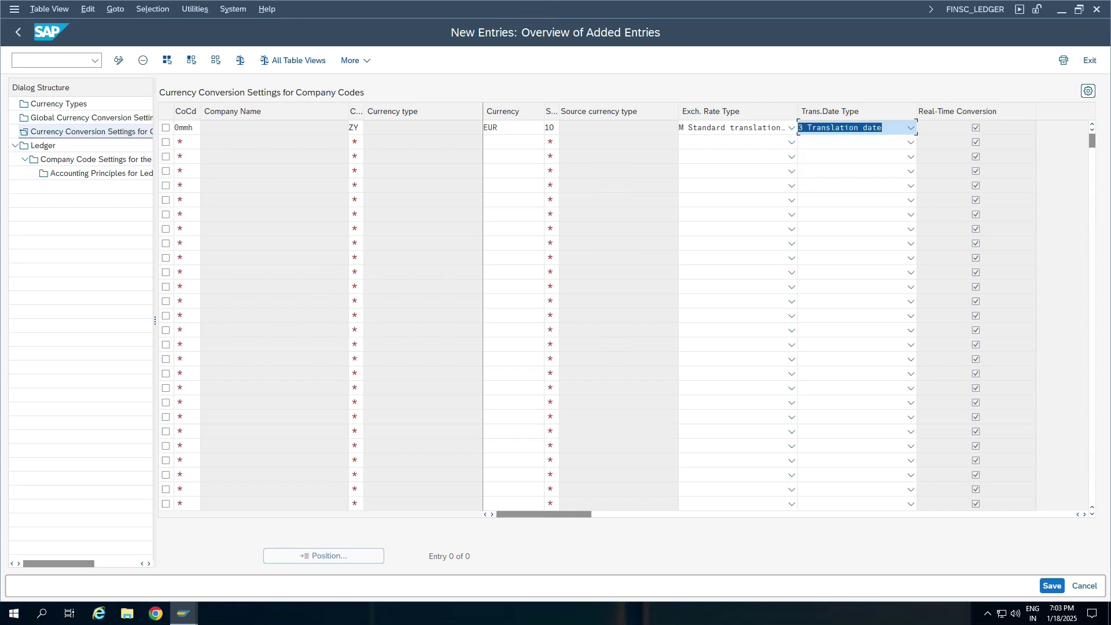
key(Return)
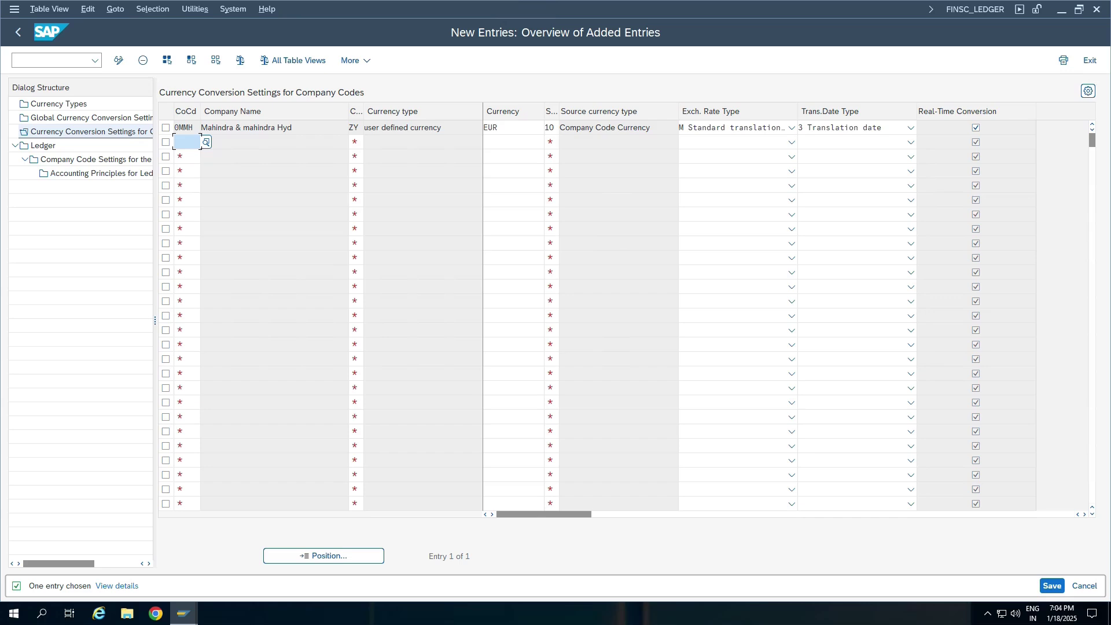
- Add a conversion entry for company code 0tsl with currency type zy, currency AUD, source currency type 10, exchange rate type M and 3 Translation date
text(0tsl)
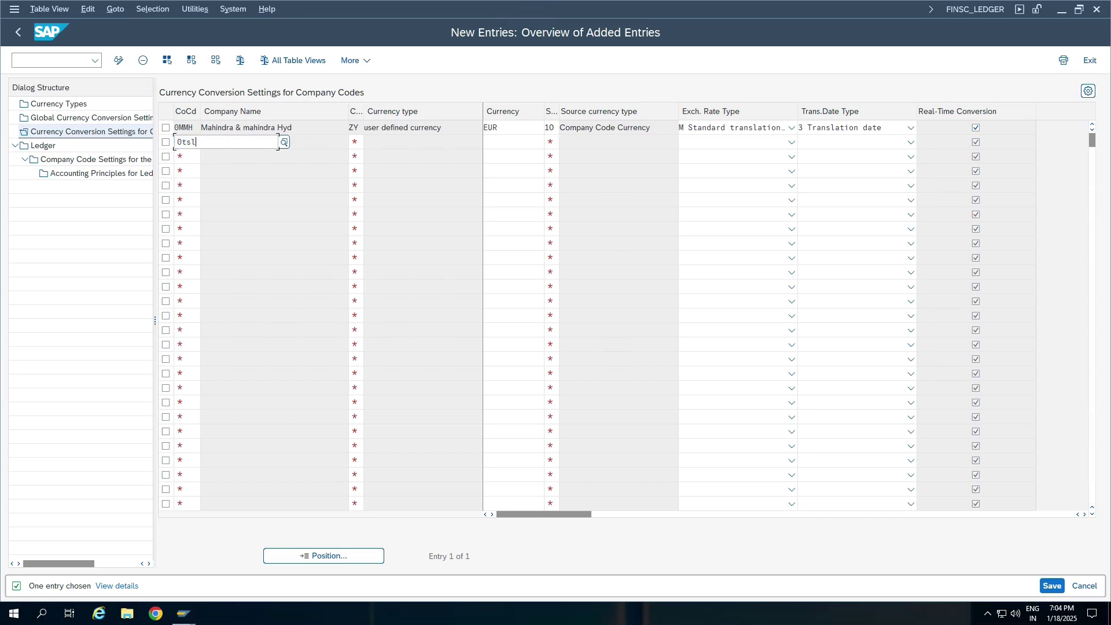
key(Tab)
text(zy)
key(Tab)
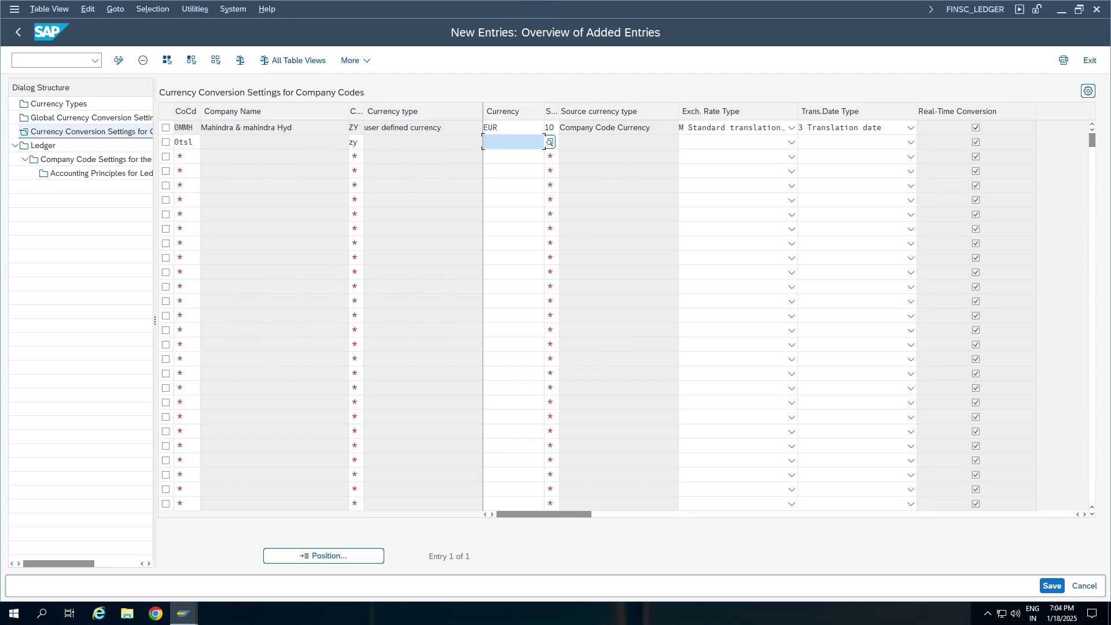
text(AUD)
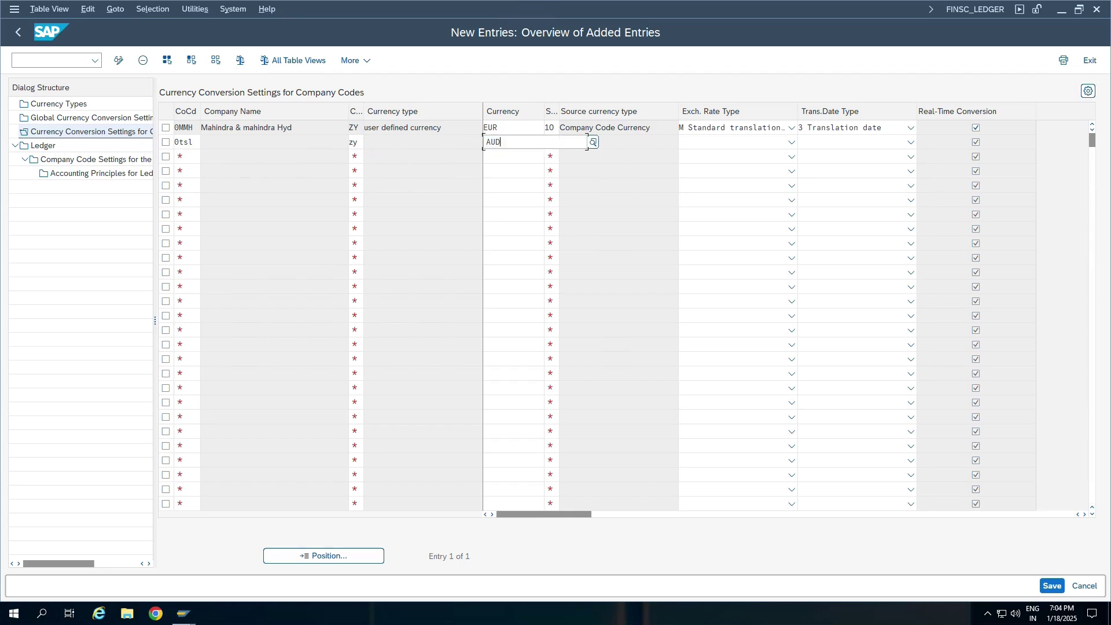
key(Tab)
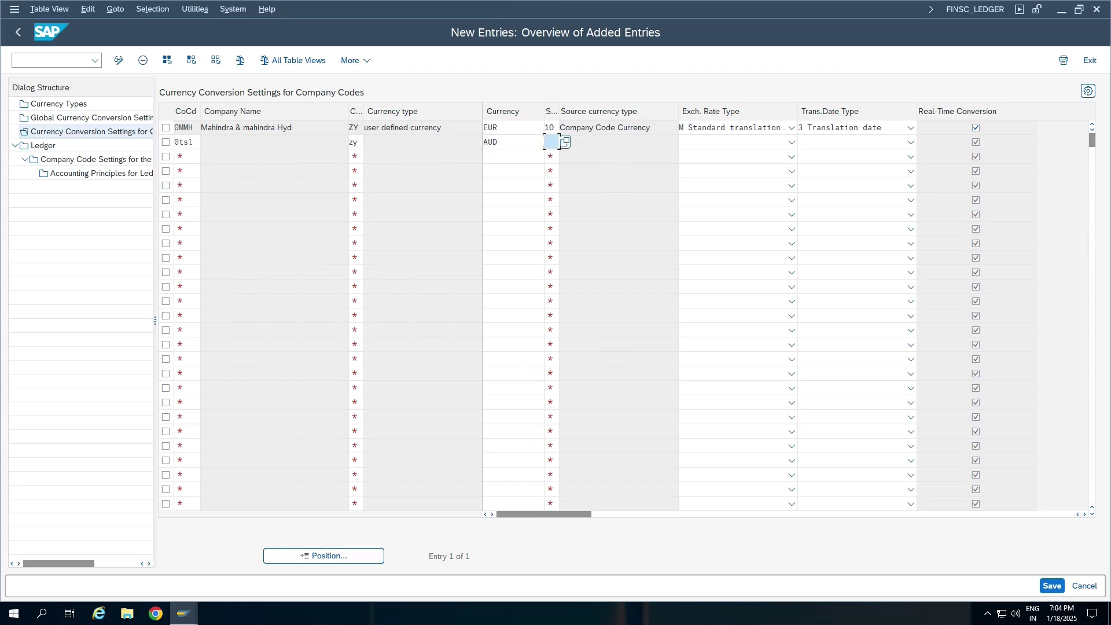
text(10)
key(Tab)
text(M)
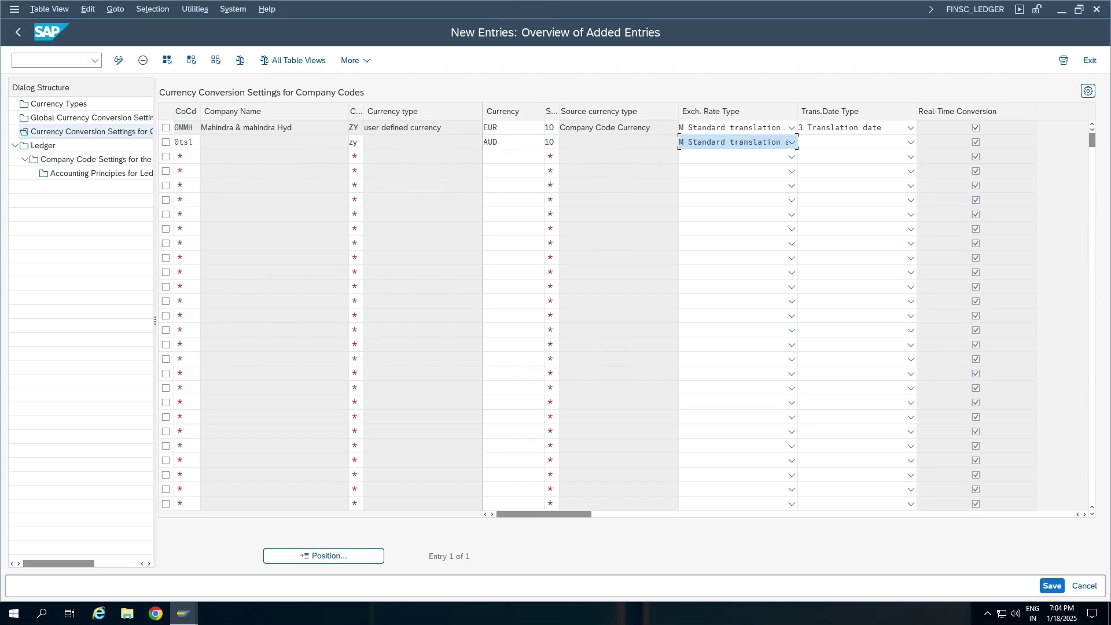
key(Tab)
text(3)
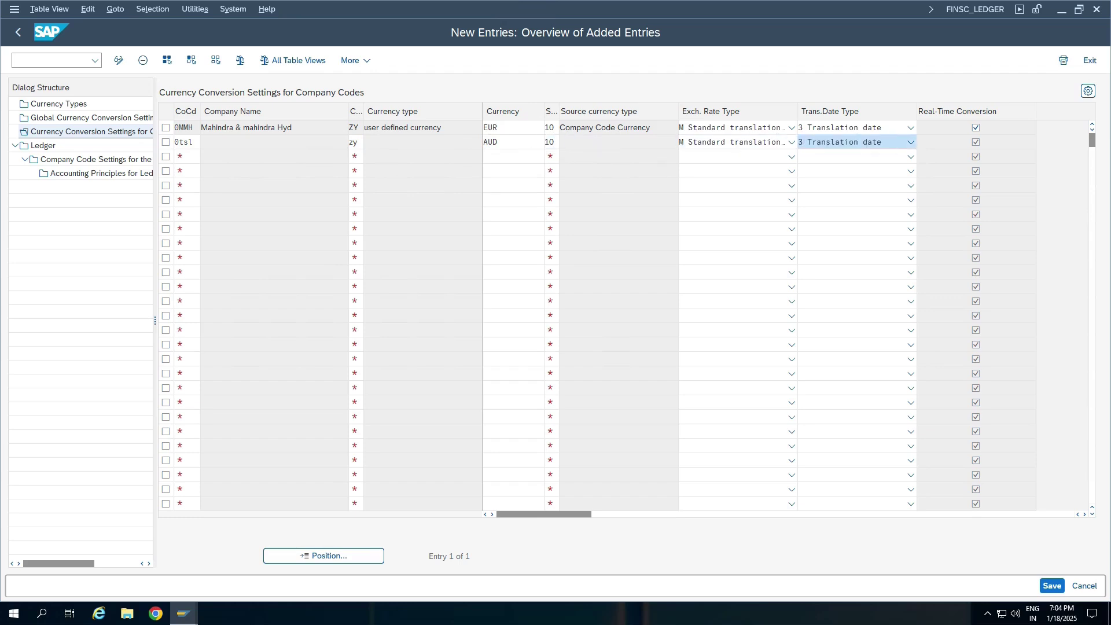
key(Return)
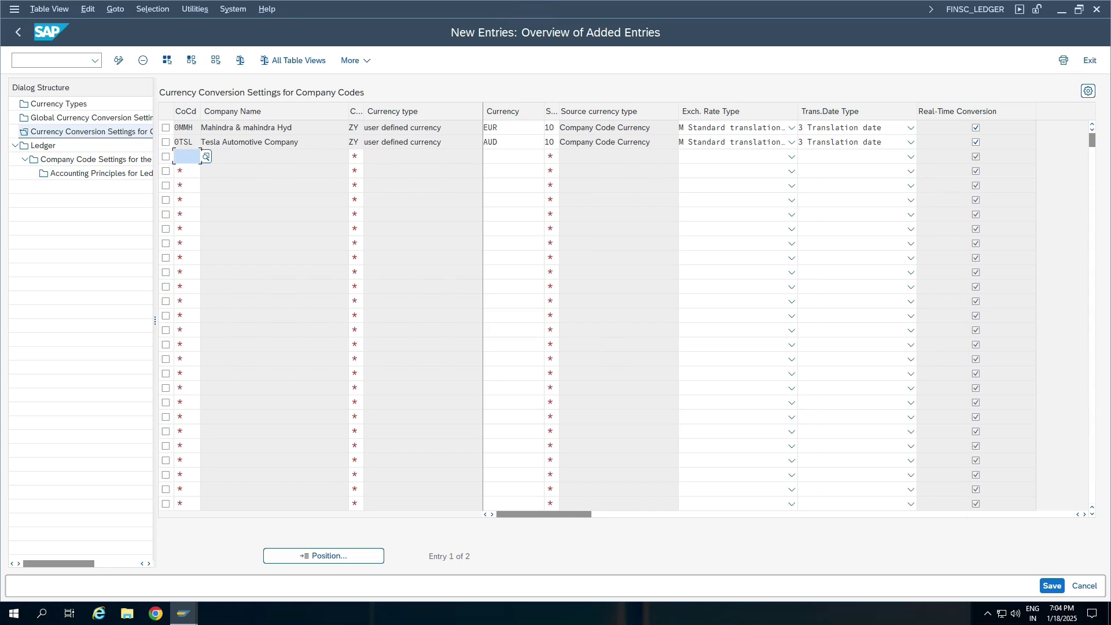
- Review both company code entries and the ZX currency type definition, and return to the currency conversion settings for company codes
drag(503, 128, 484, 142)
click(184, 127)
click(184, 142)
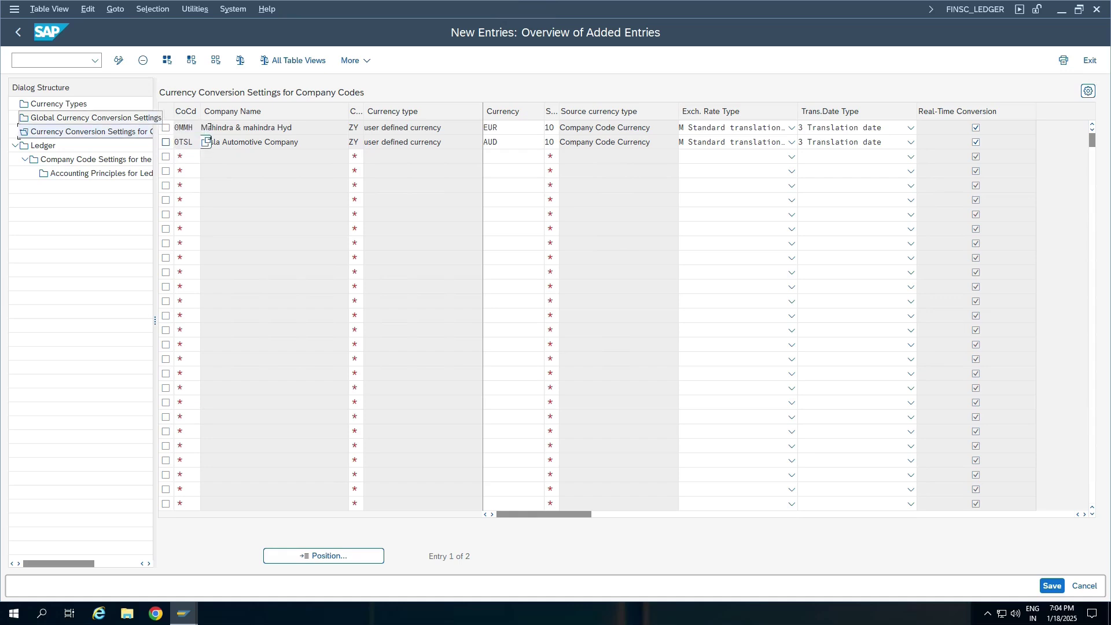
click(58, 105)
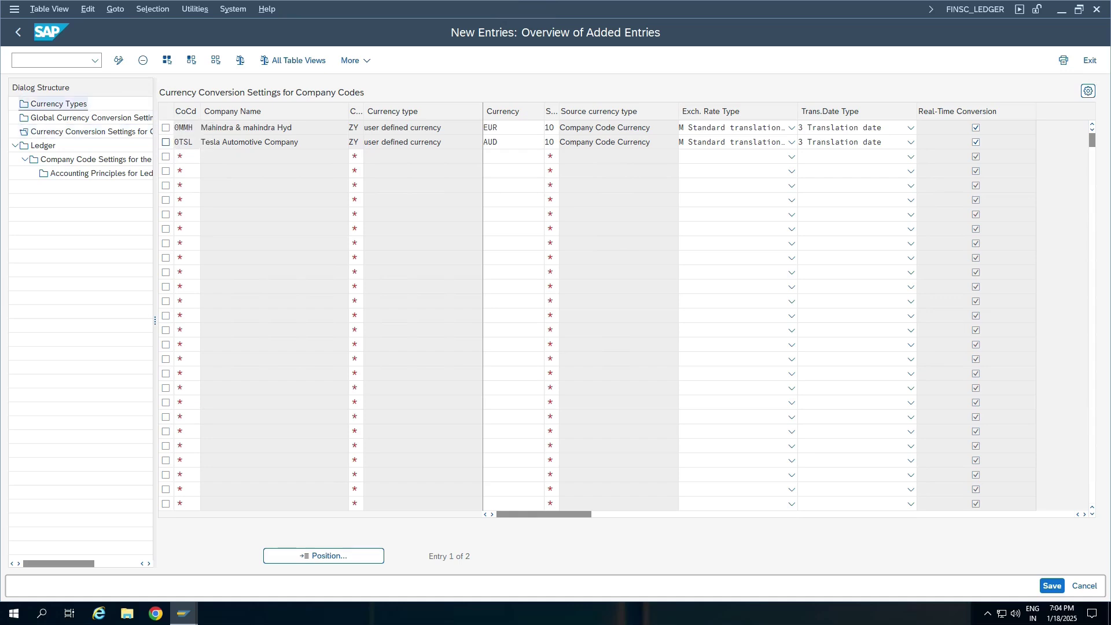
double_click(58, 104)
drag(185, 143, 176, 142)
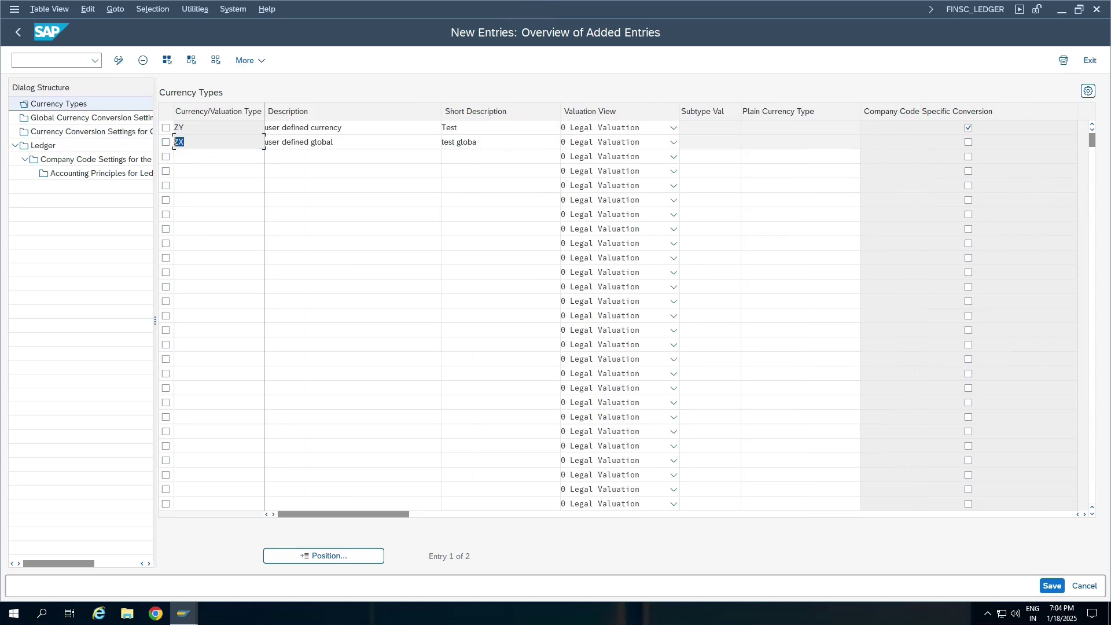
double_click(86, 132)
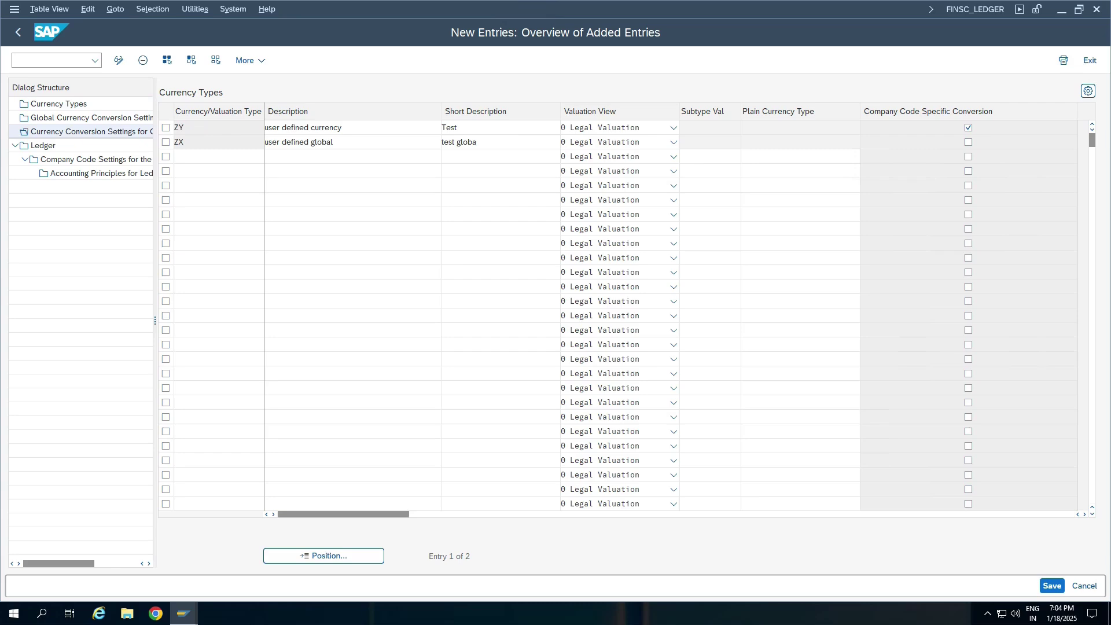
key(Return)
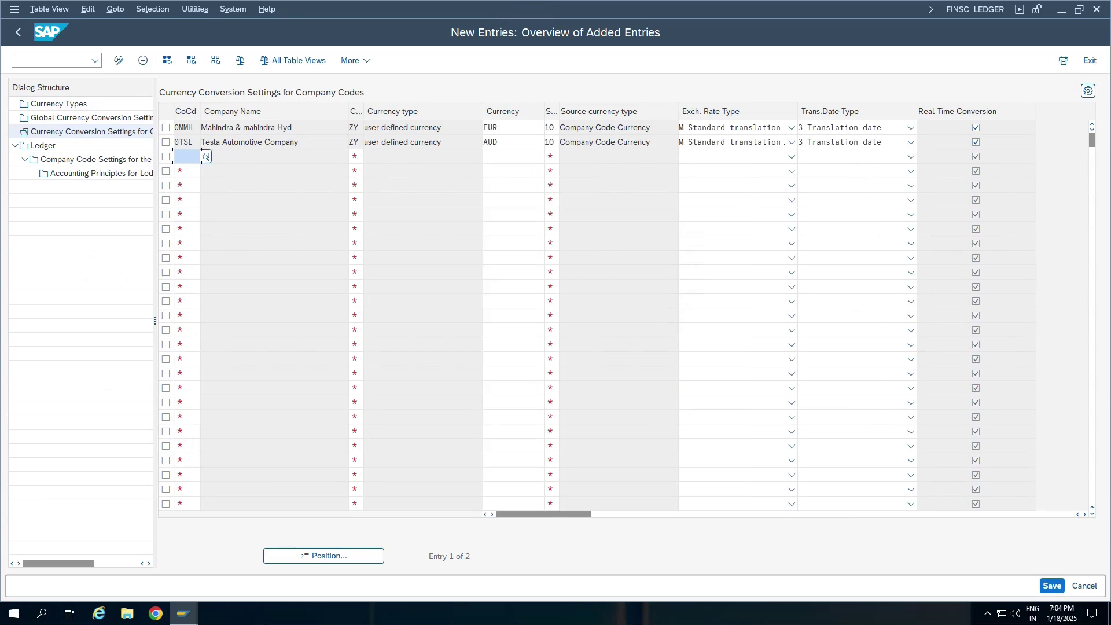
- Try to add a conversion entry for company code 0mmh with currency type zx, and dismiss the consistency check messages
text(0mmh)
key(Tab)
text(zx)
key(Return)
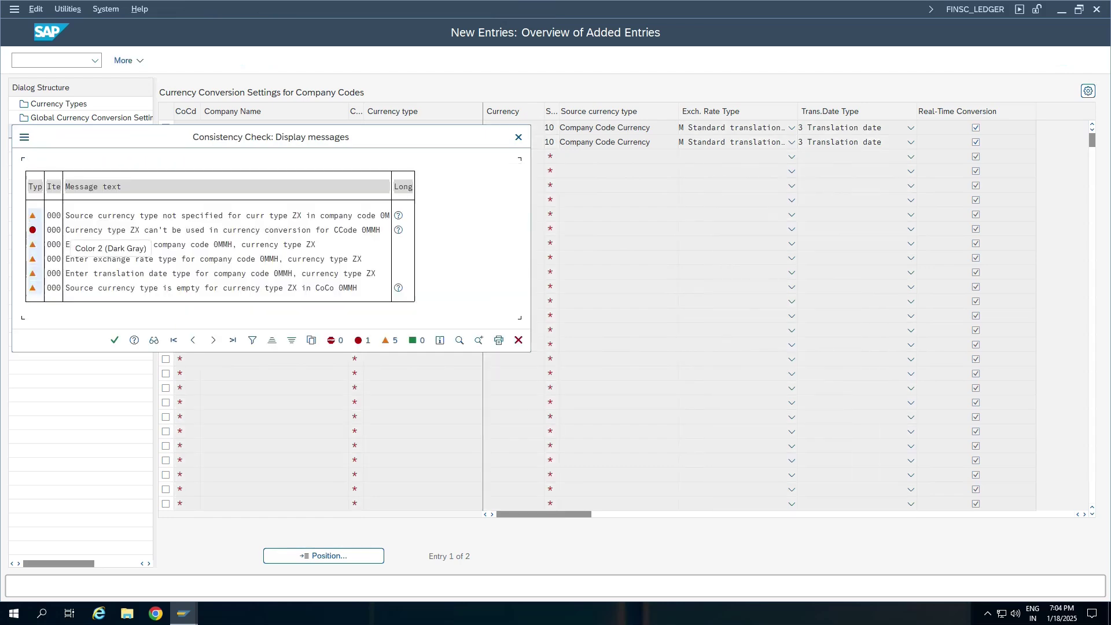
click(519, 340)
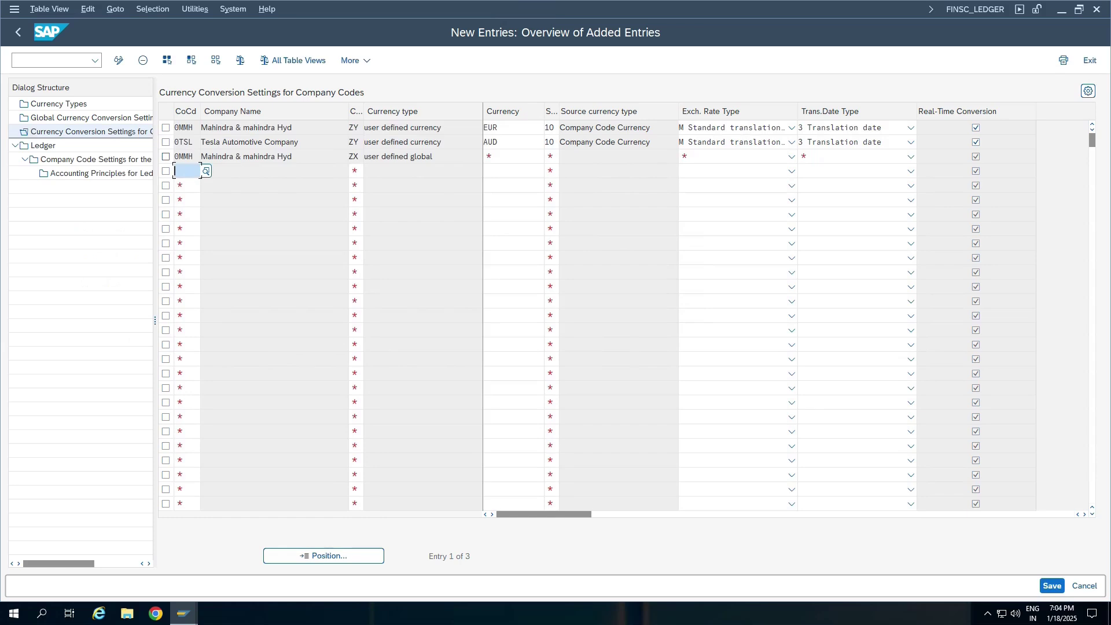
- Delete the 0MMH conversion entry that uses currency type ZX
click(165, 157)
click(143, 61)
click(143, 60)
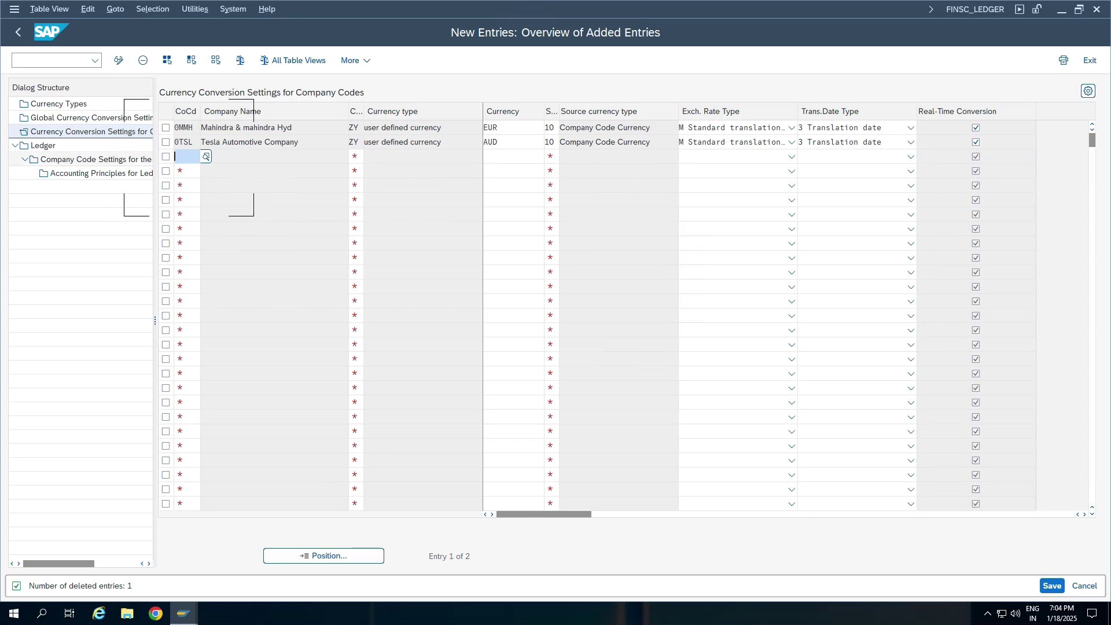
- Start new entries in the global currency conversion settings and enter currency type ZX with currency AED
double_click(91, 118)
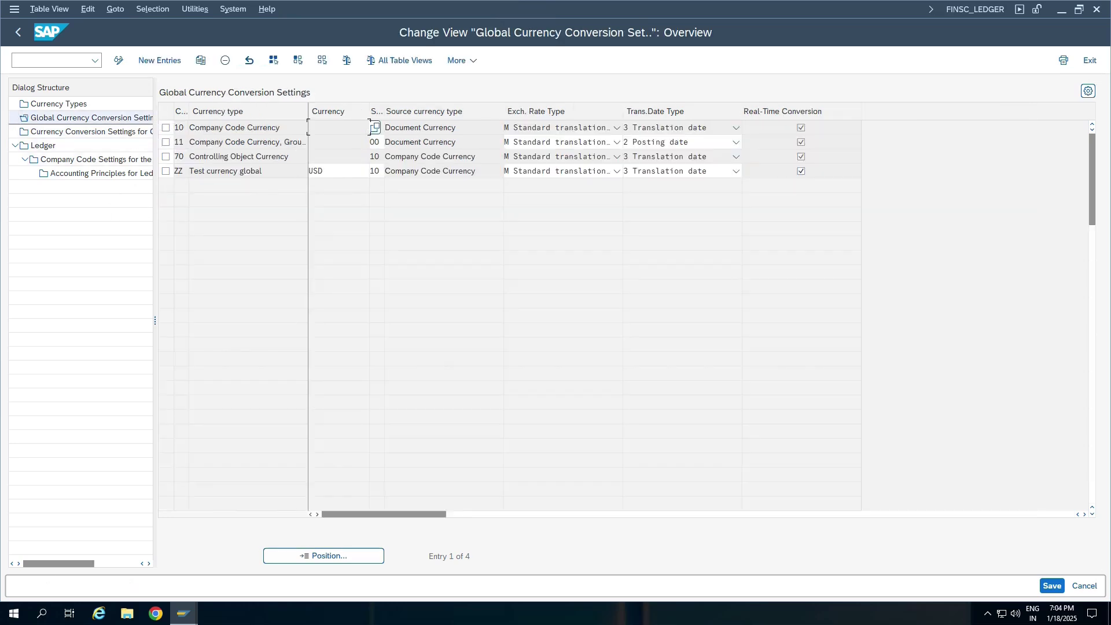
click(159, 60)
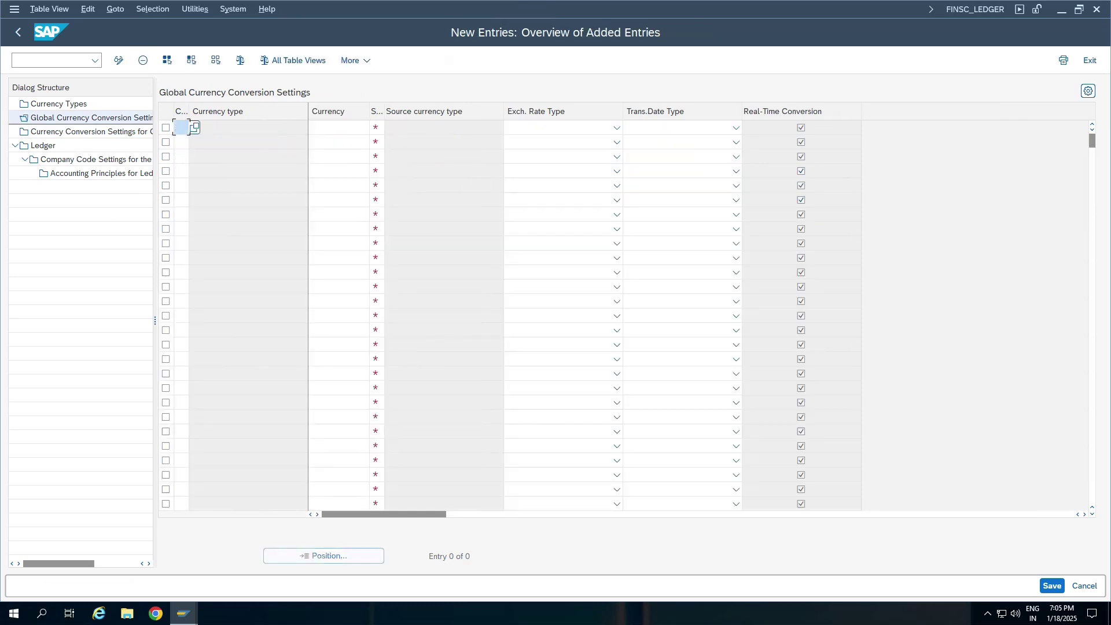
text(ZX)
key(Tab)
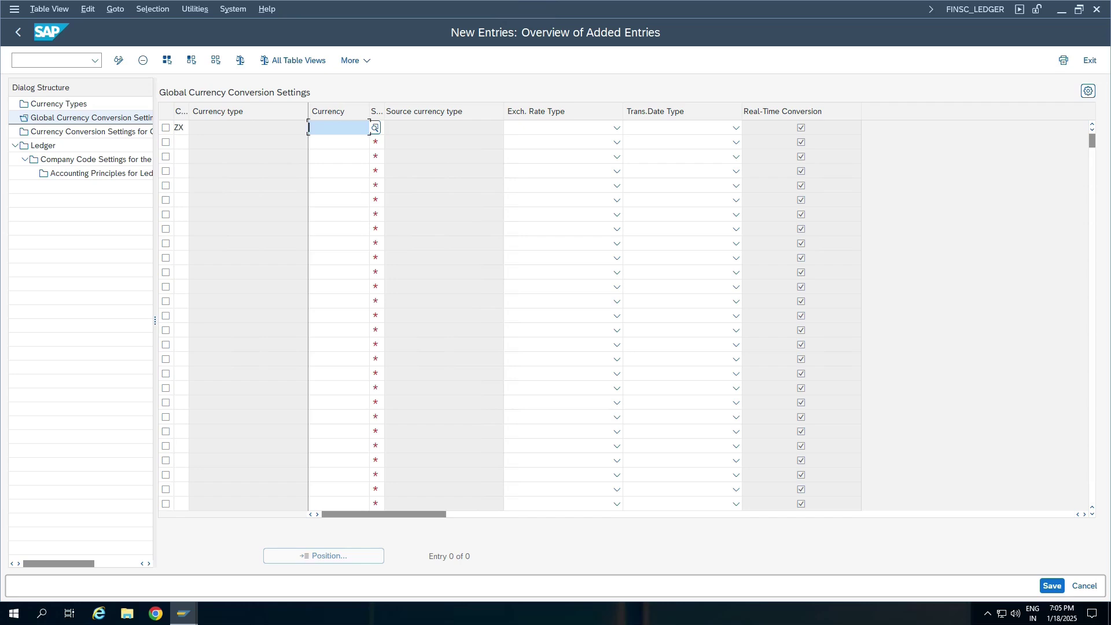
text(AED)
key(Tab)
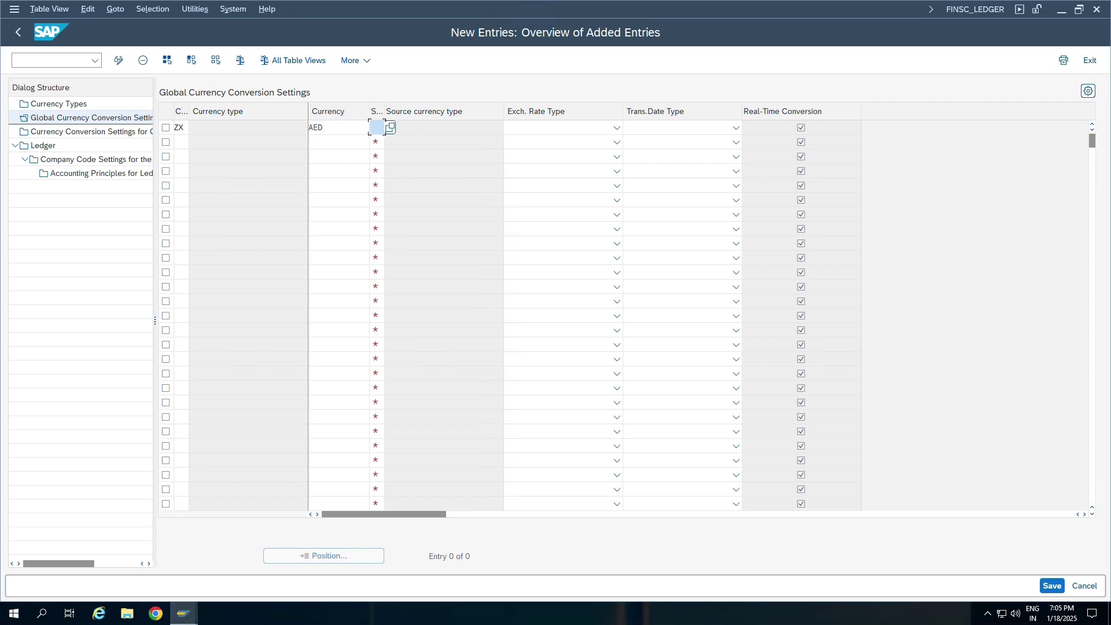
- Set the ZX entry's source currency type to 10, exchange rate type to M and translation date type to 3, and save
text(10)
key(Tab)
text(M)
key(Tab)
text(3)
key(Return)
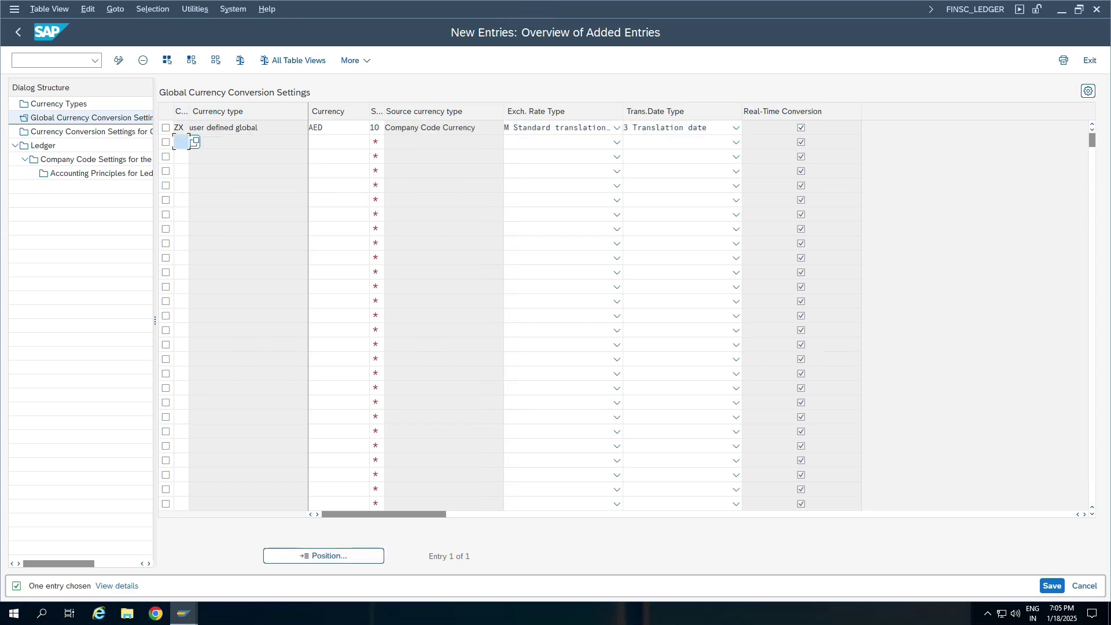
key(ctrl+s)
key(ctrl+s)
- Open the company code settings for ledger 0L and dismiss the consistency check messages
double_click(43, 145)
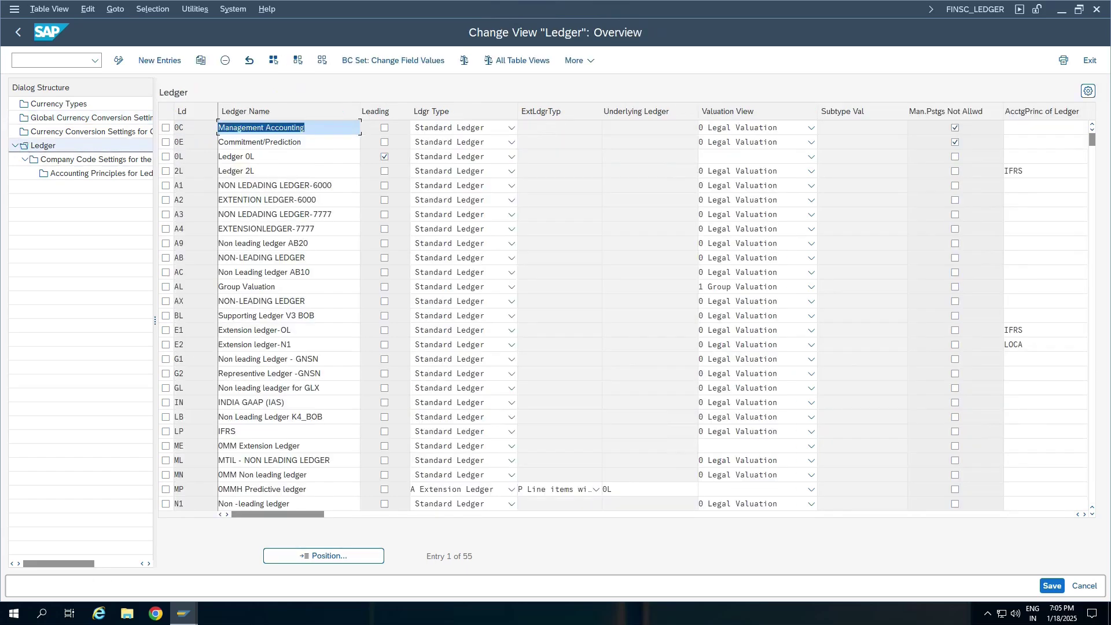
click(166, 157)
double_click(96, 160)
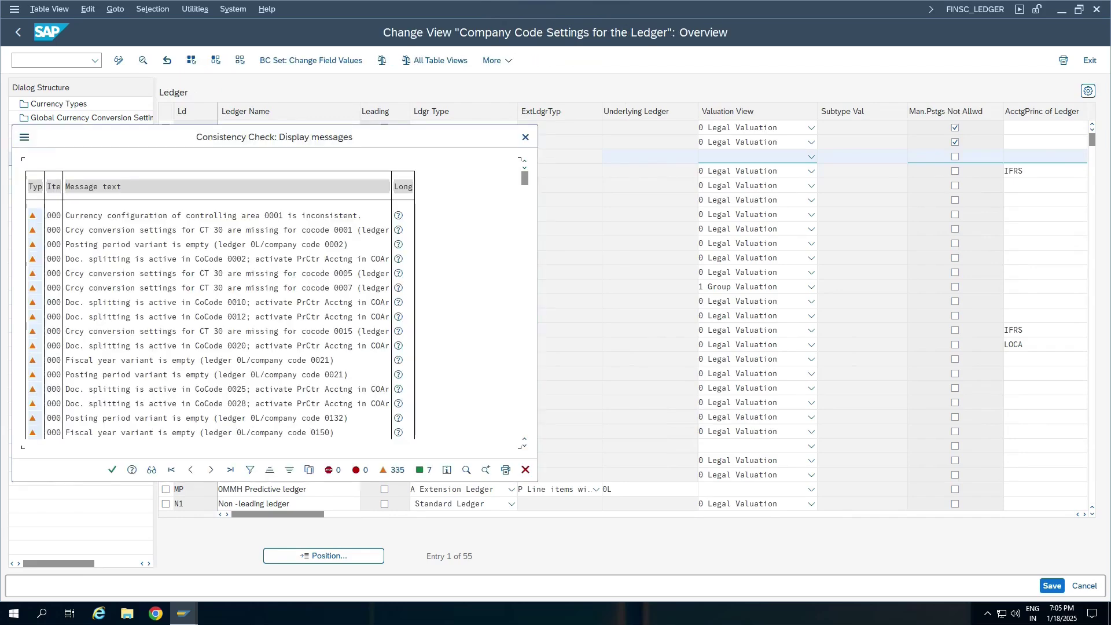
click(525, 137)
click(648, 165)
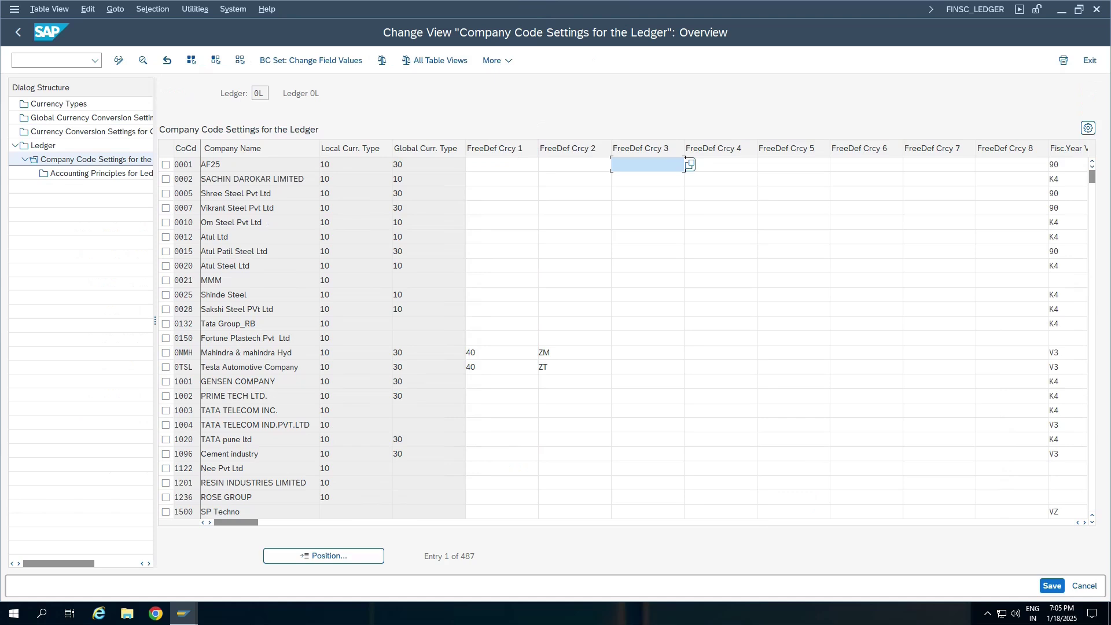
- Open the ledger details of company code 0MMH, dismiss the consistency check messages and examine its local and global currency types
click(319, 353)
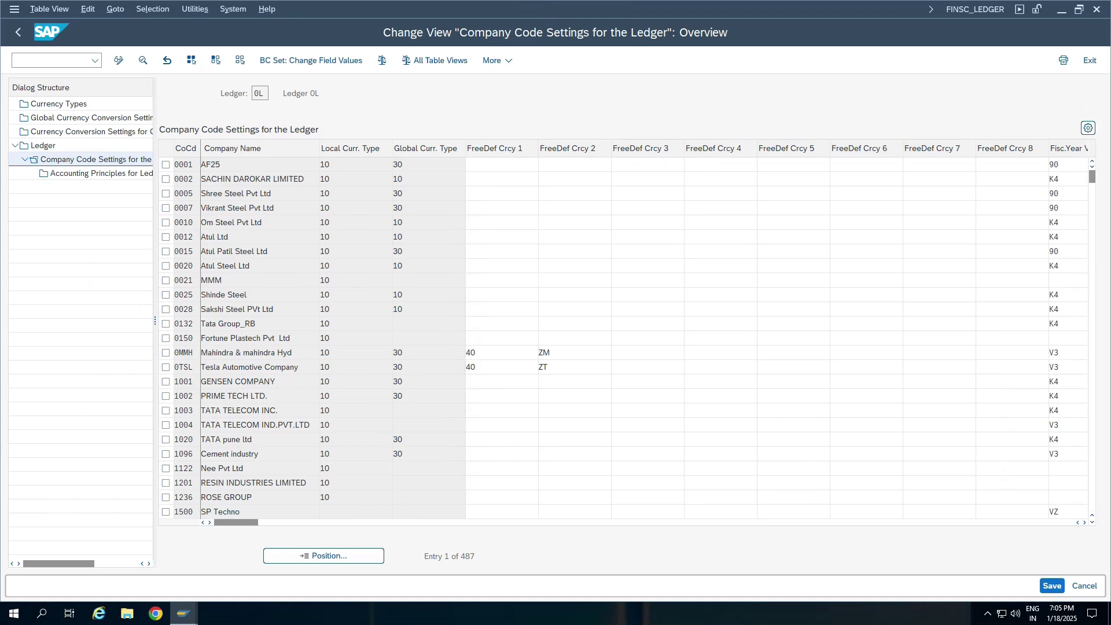
key(F2)
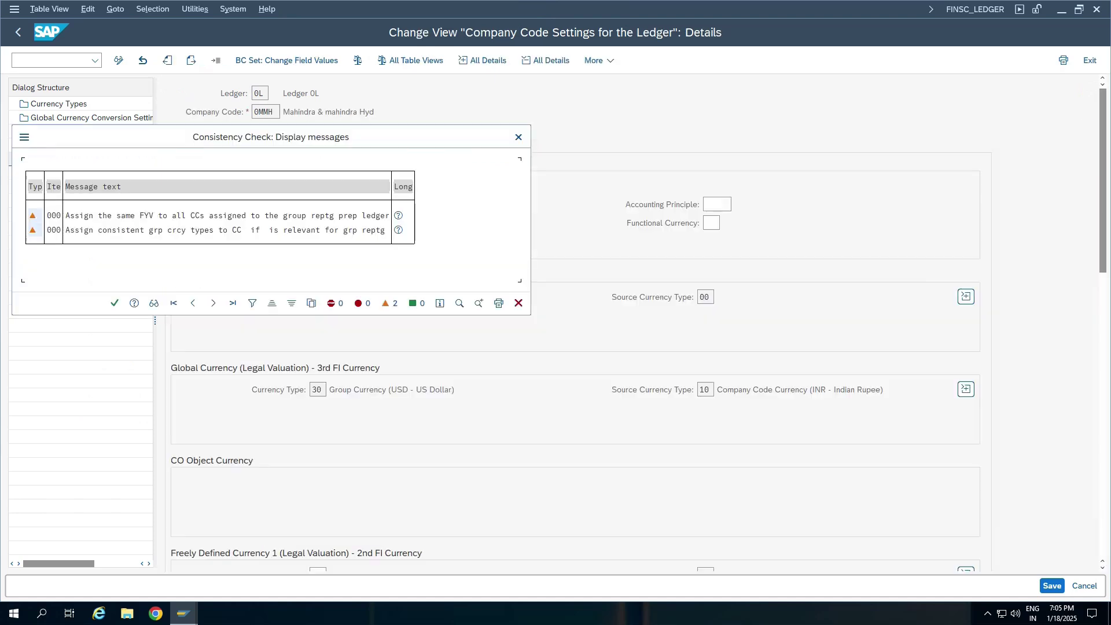
key(Return)
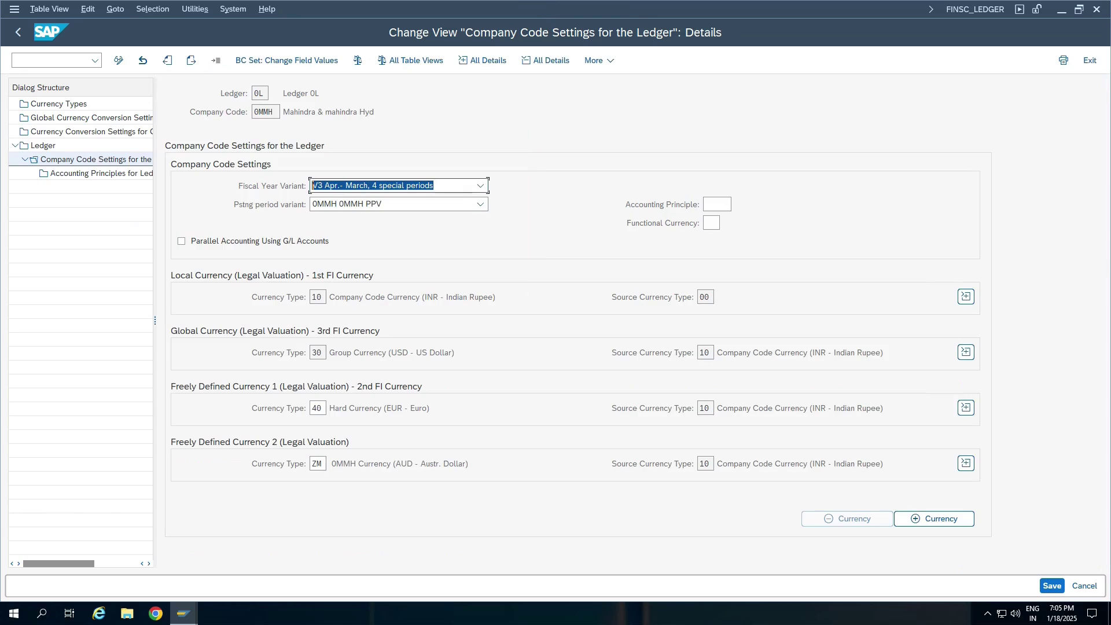
double_click(320, 297)
double_click(324, 353)
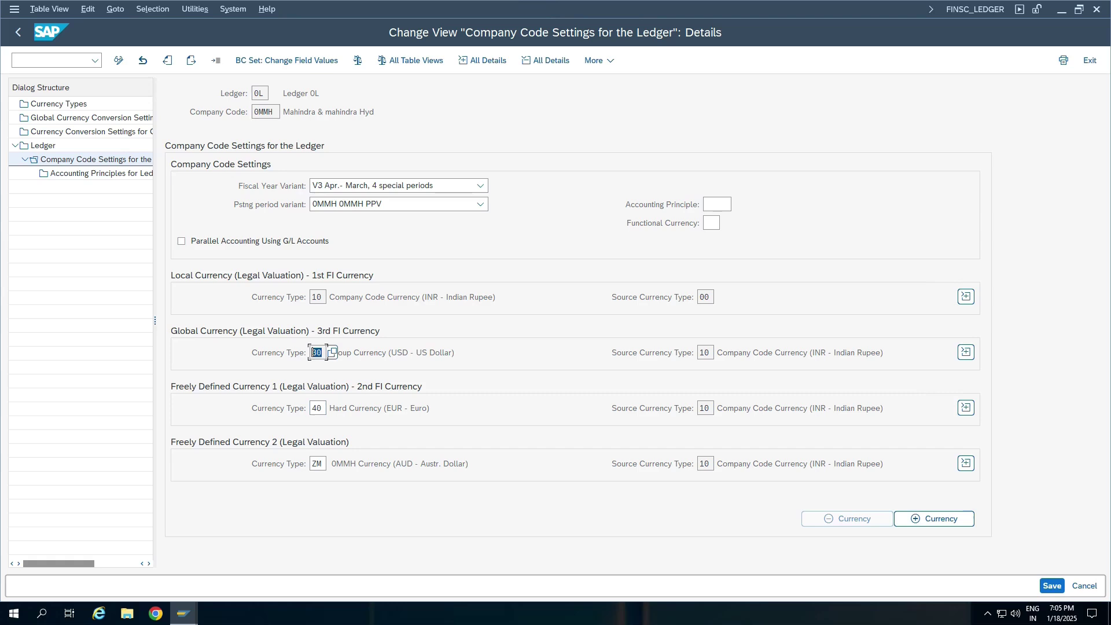
- Examine the currency types of freely defined currencies 1 and 2 for company code 0MMH
double_click(326, 408)
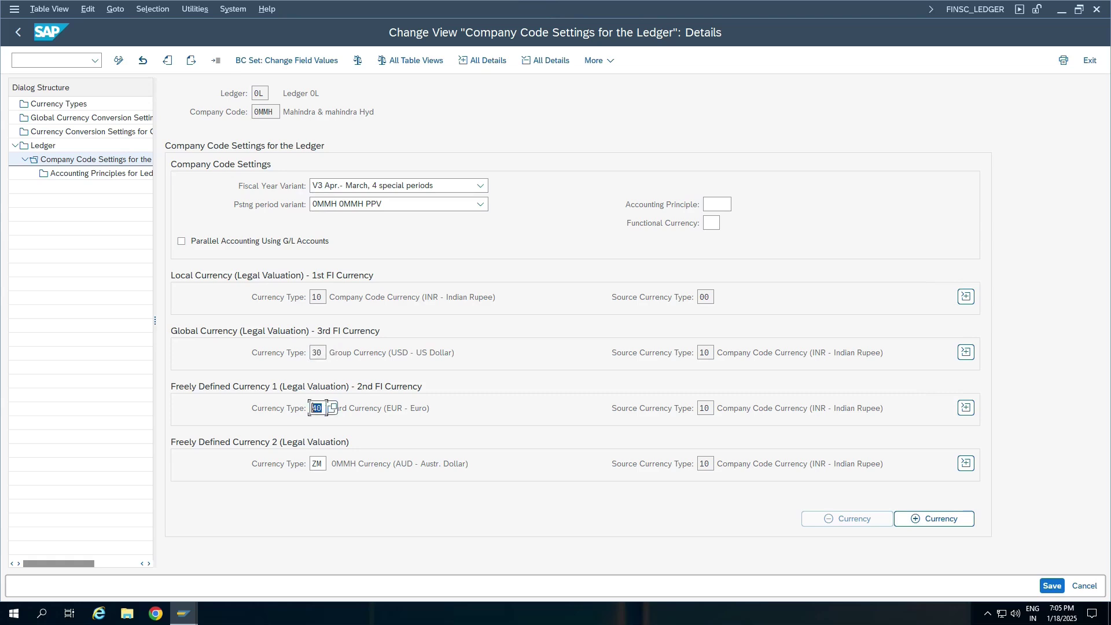
double_click(326, 464)
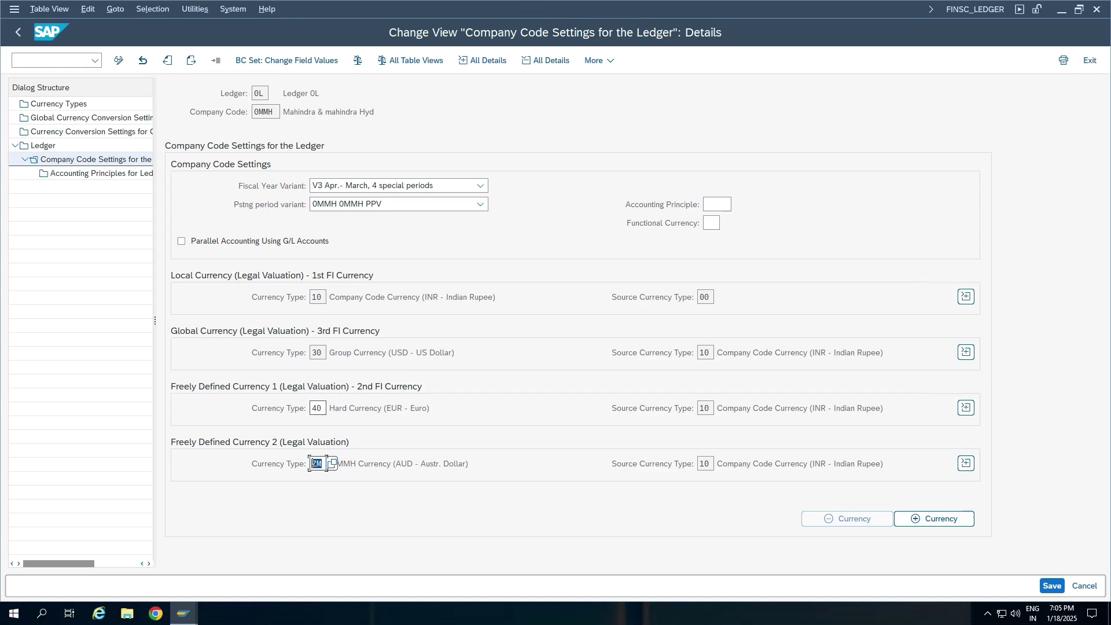
double_click(326, 408)
double_click(327, 463)
- Add freely defined currency 3 to company code 0MMH with currency type ZY and confirm the addition
click(935, 519)
click(318, 519)
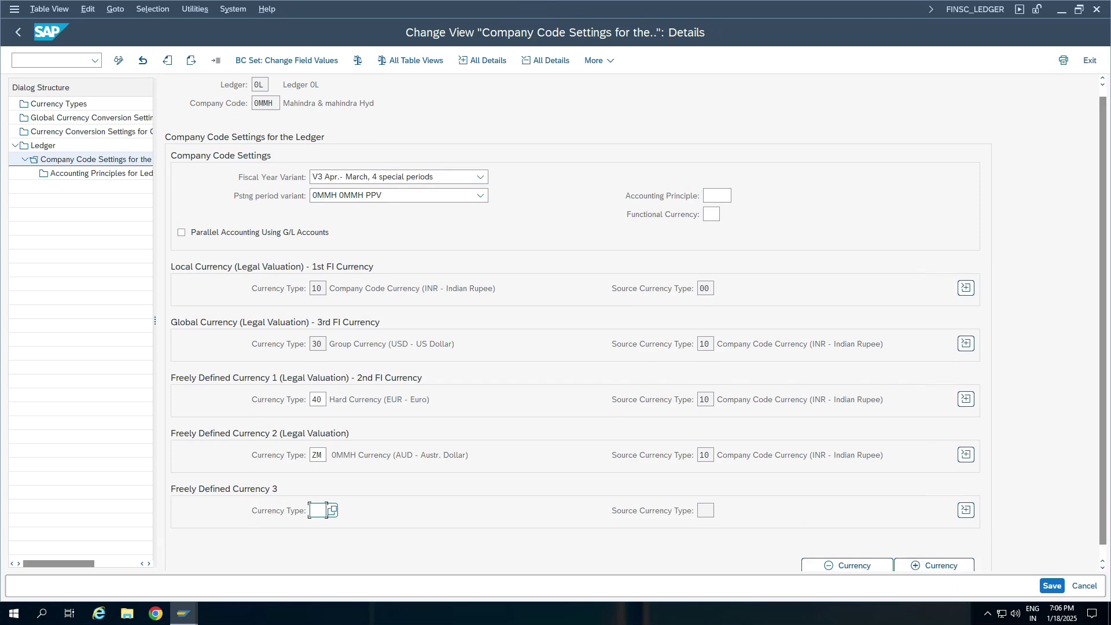
text(zy)
key(Return)
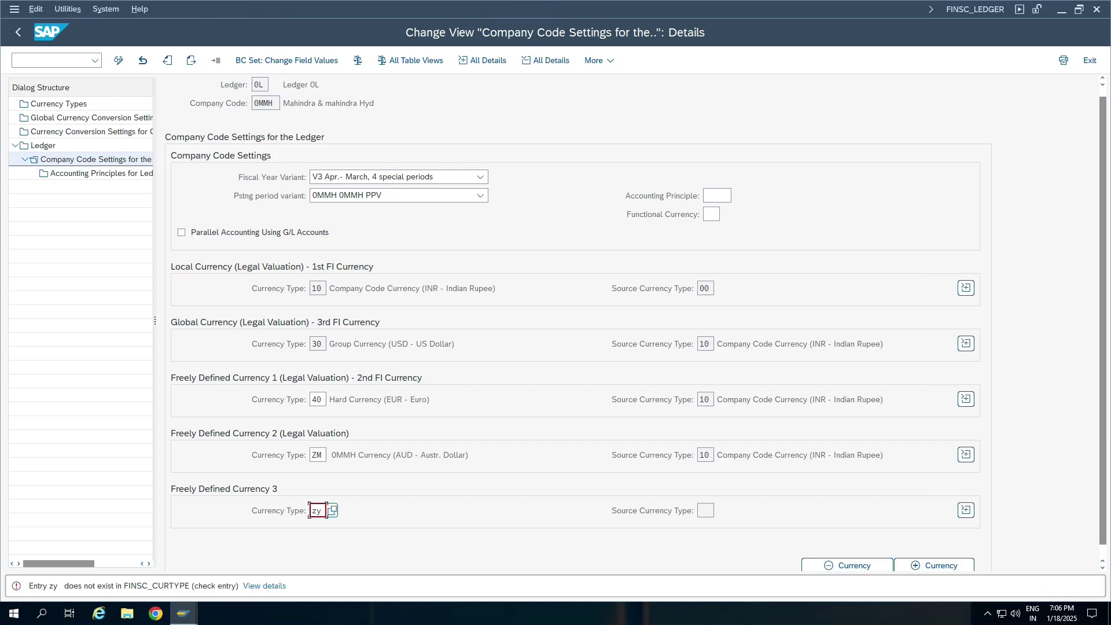
key(BackSpace)
text(zy)
key(Return)
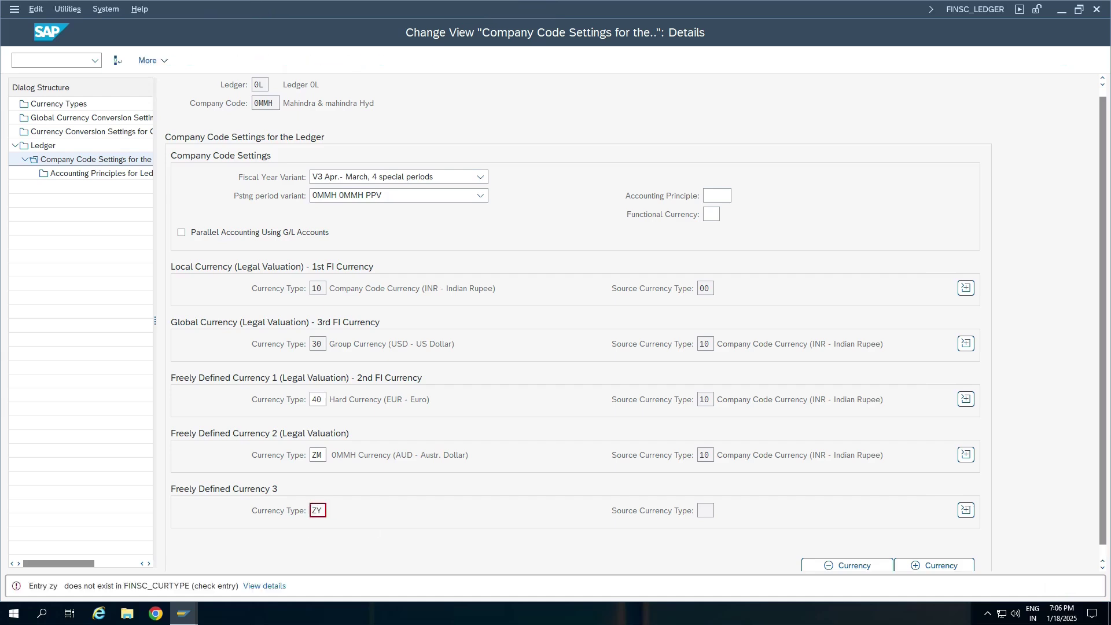
click(272, 573)
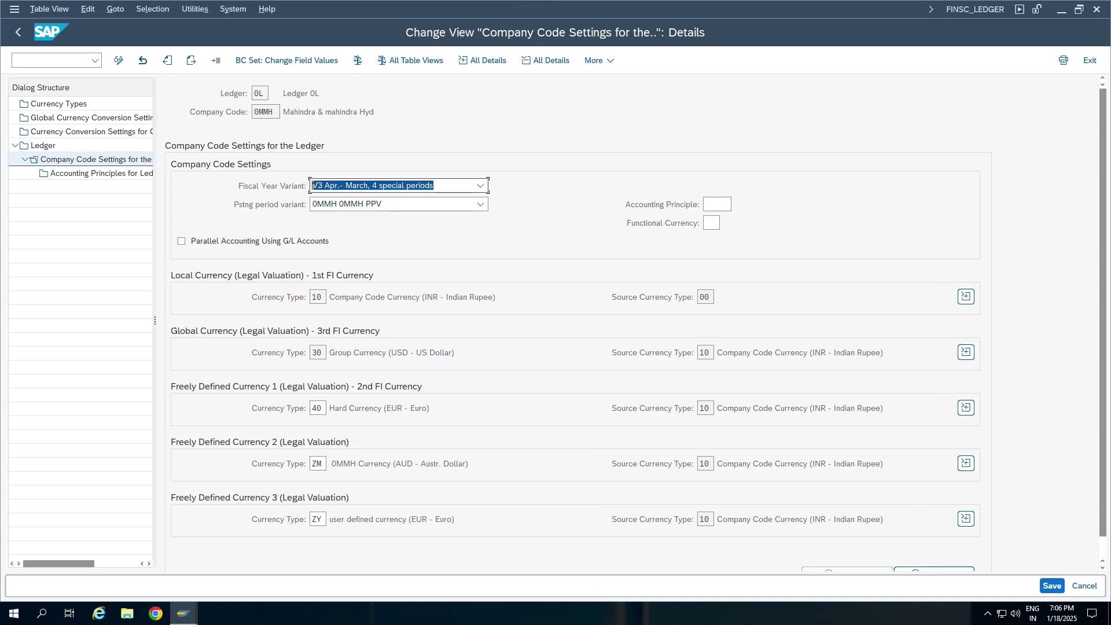
- Compare the currency and source currency type of ZY in 0MMH's ledger settings with the currency conversion settings for company codes
click(319, 519)
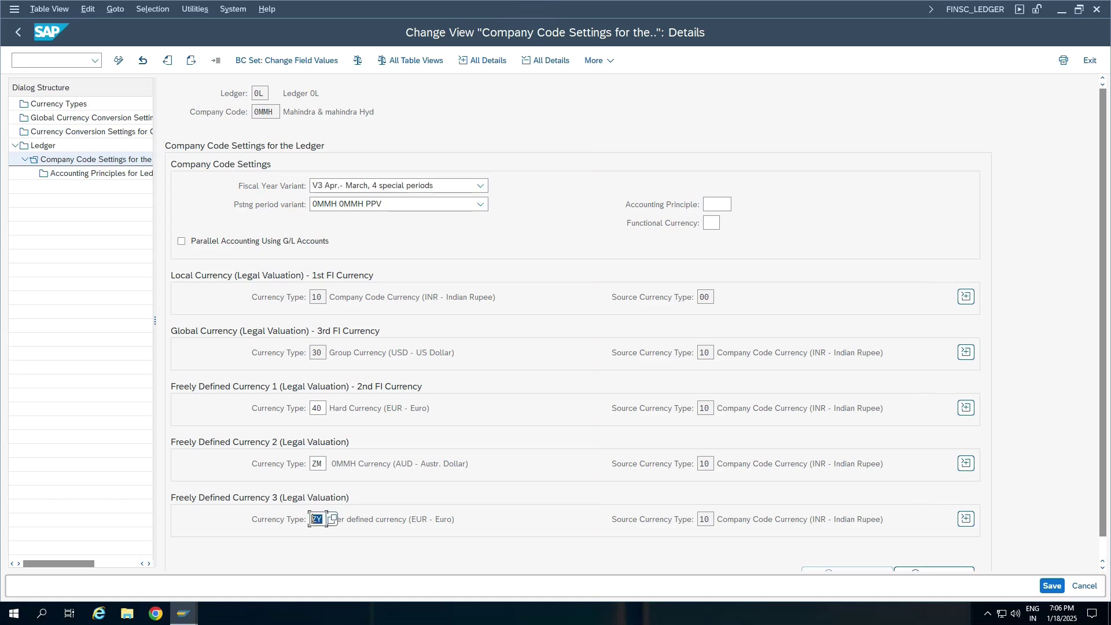
click(326, 519)
drag(412, 519, 453, 519)
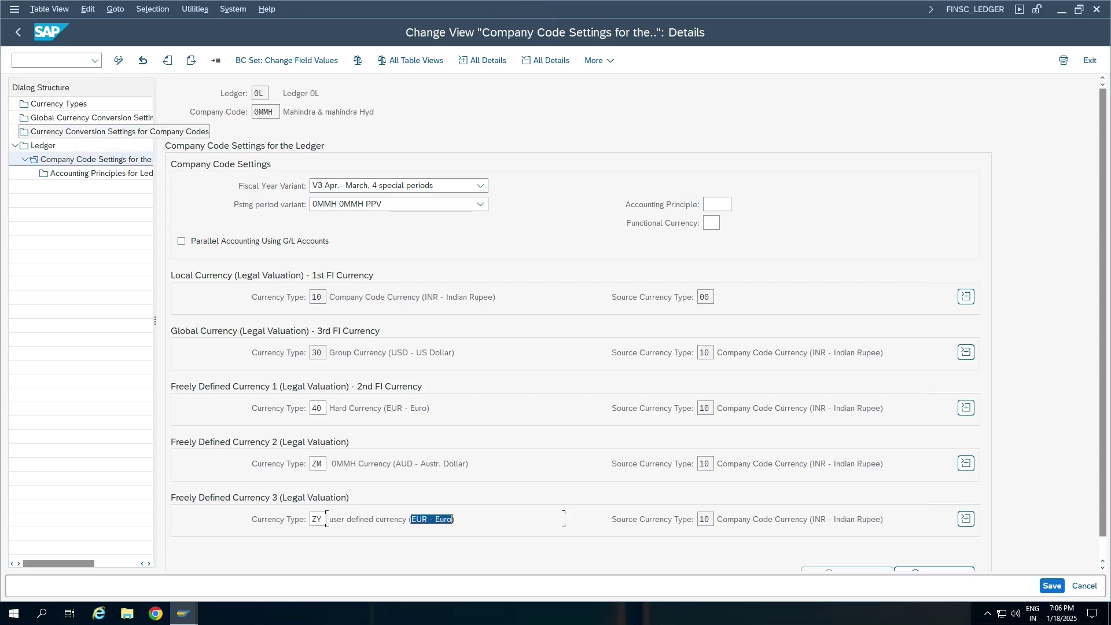
click(18, 32)
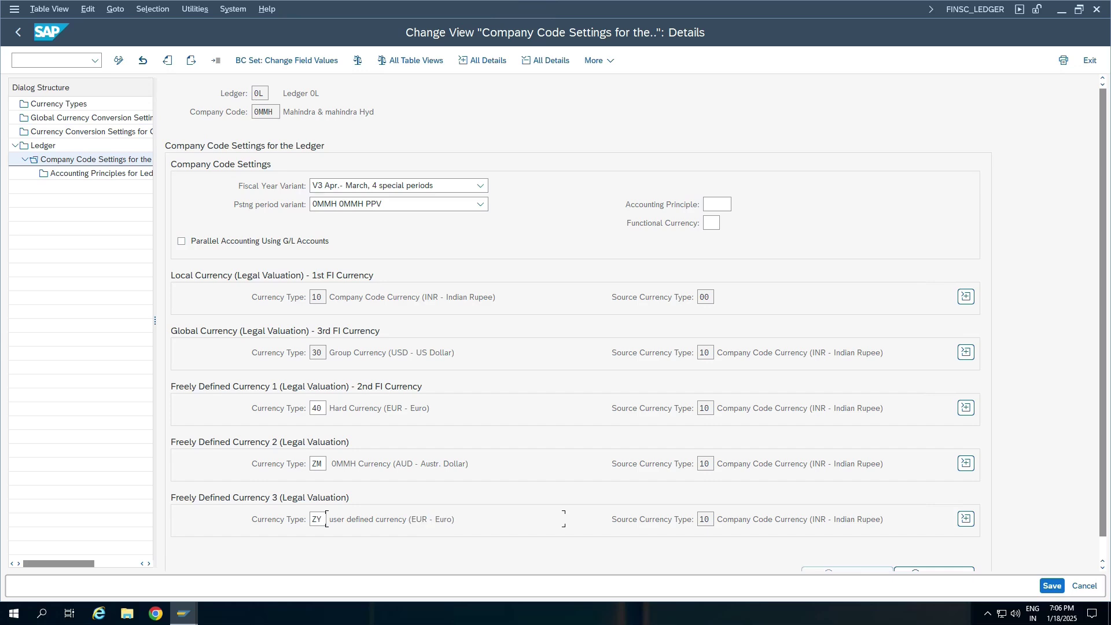
double_click(705, 519)
click(87, 131)
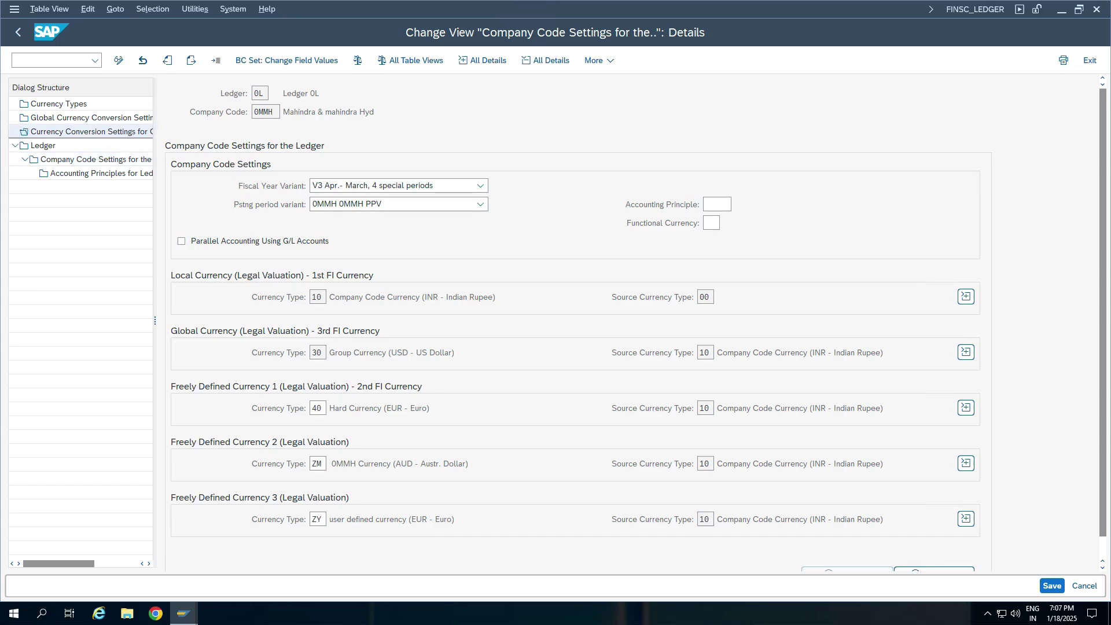
key(Return)
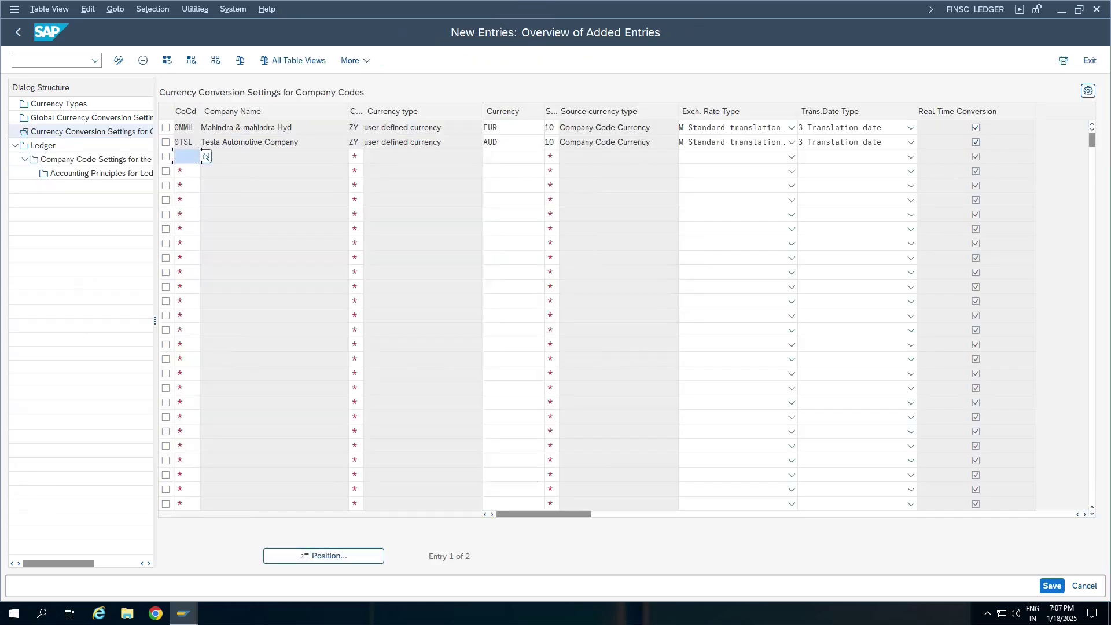
key(Tab)
key(Tab)
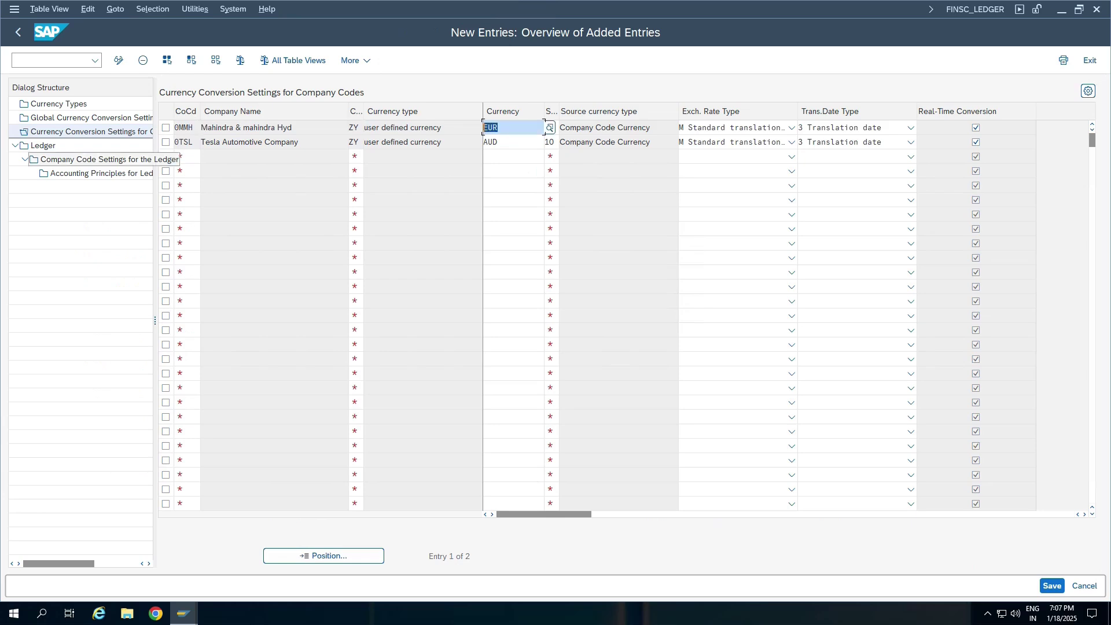
- Return to 0MMH's company code settings for the ledger, assign currency type ZX to freely defined currency 4 and confirm the addition
double_click(104, 159)
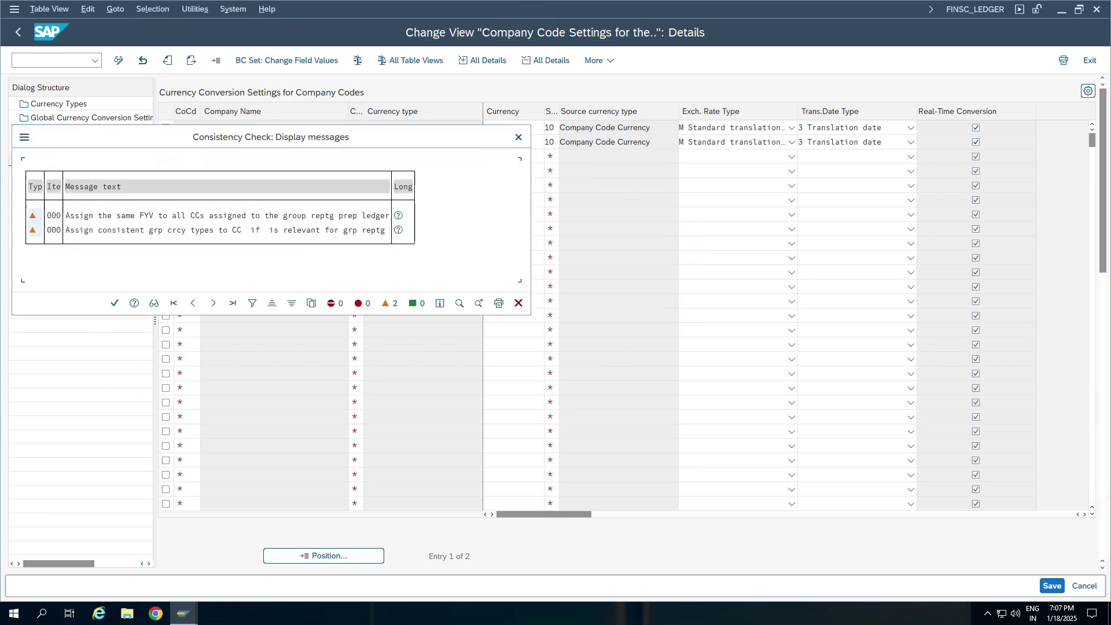
key(Return)
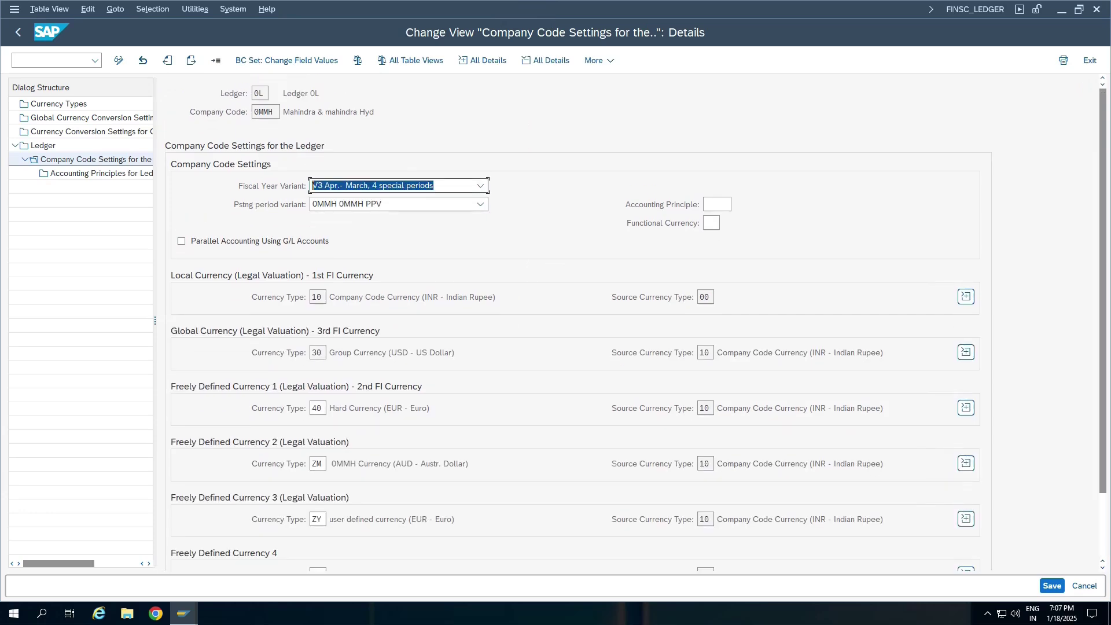
scroll(579, 324, down, 1)
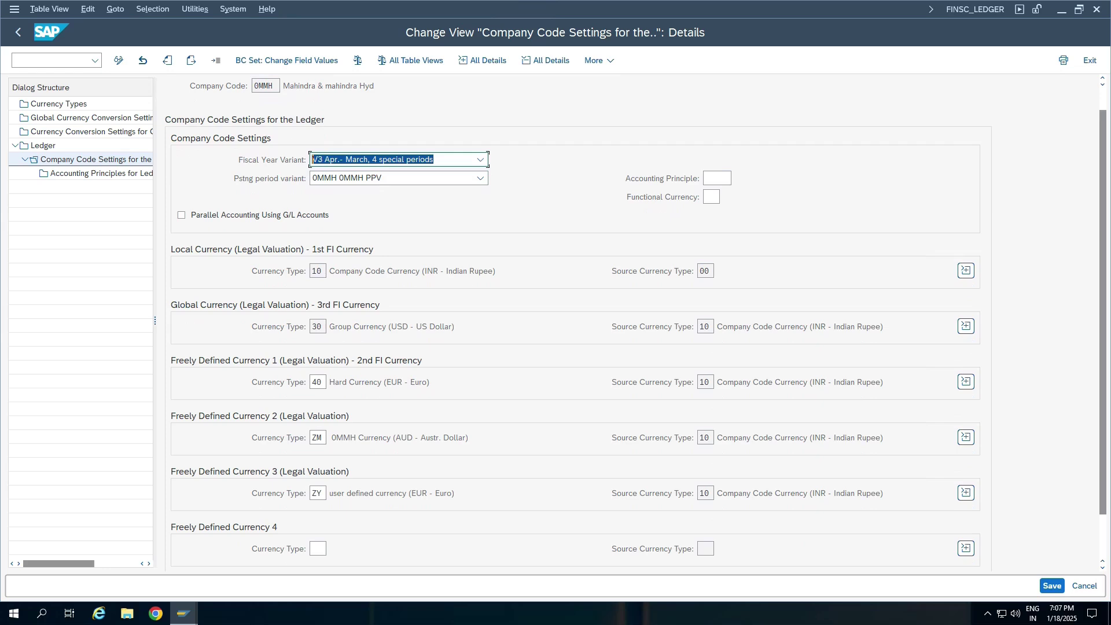
click(317, 549)
text(ZX)
key(Return)
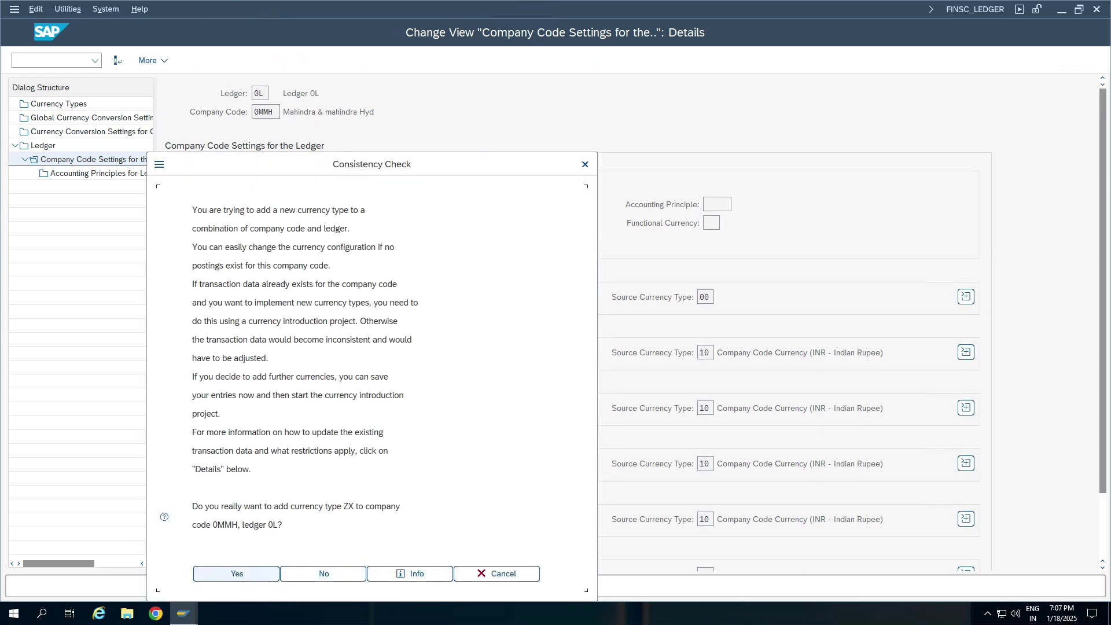
key(Return)
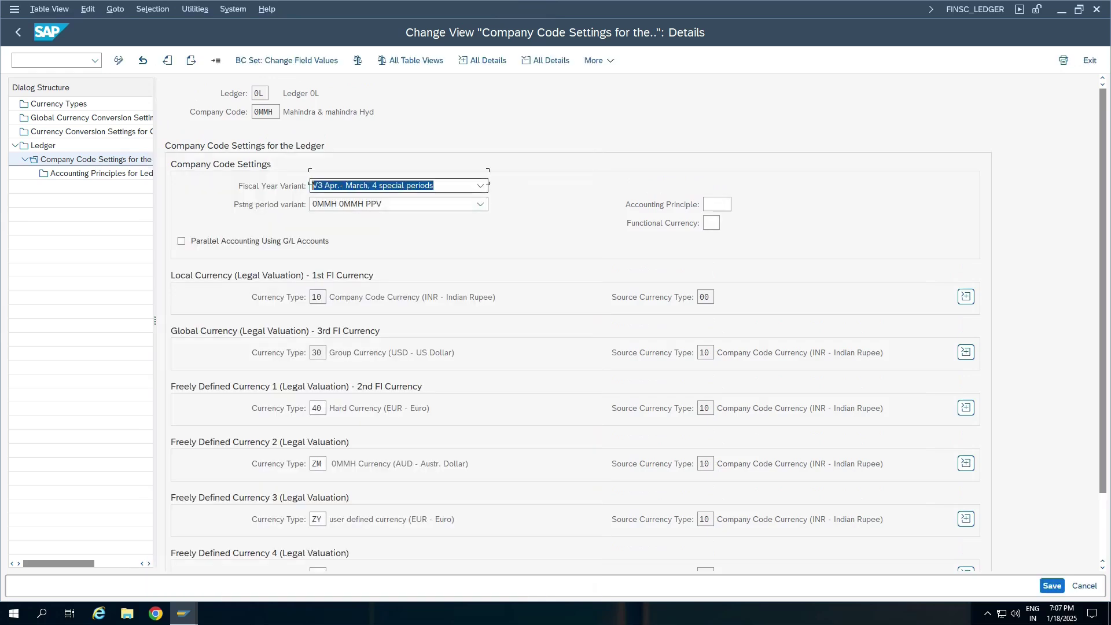
- Examine the currency of type ZX and the type of freely defined currency 3 for company code 0MMH
scroll(579, 323, down, 4)
drag(402, 506, 471, 505)
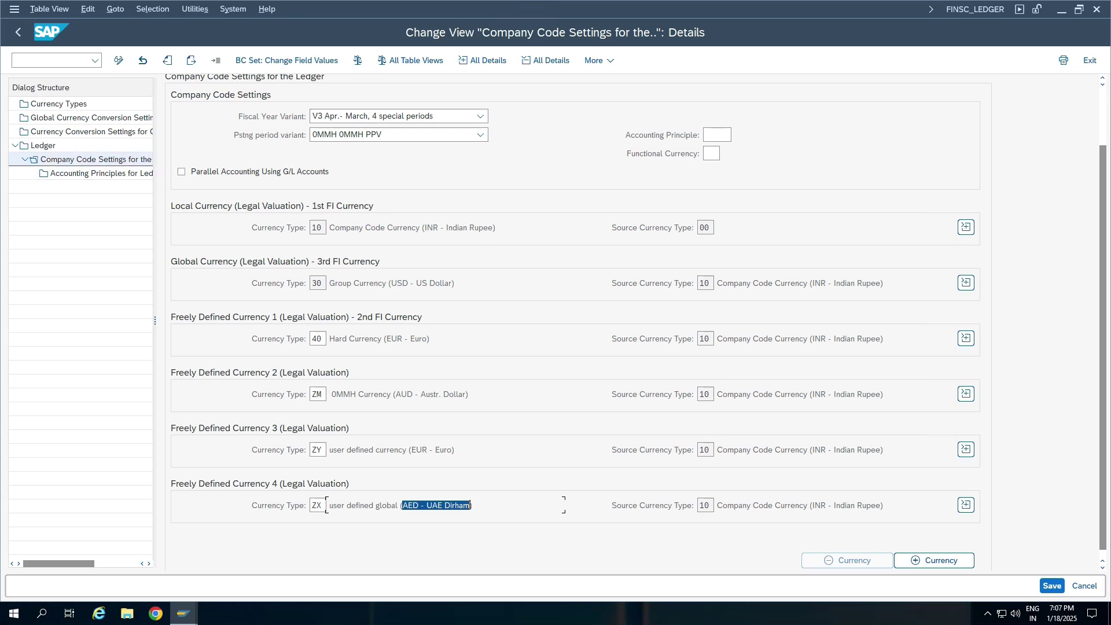
double_click(324, 450)
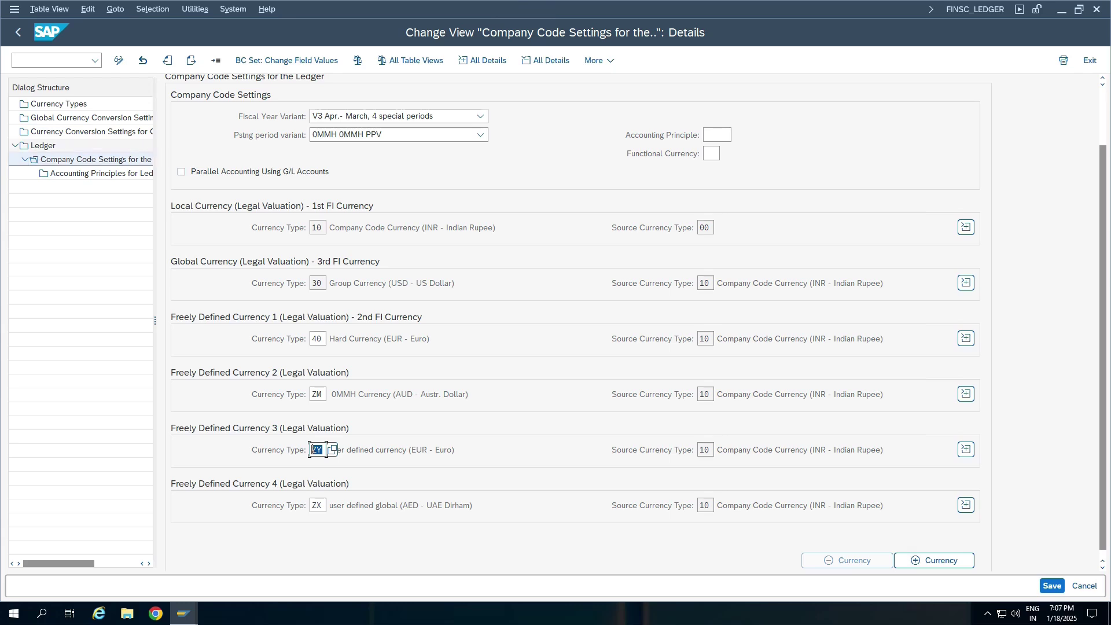
- Reopen the company code settings for ledger 0L, dismiss the consistency check messages and open the details of company code 0TSL
double_click(43, 145)
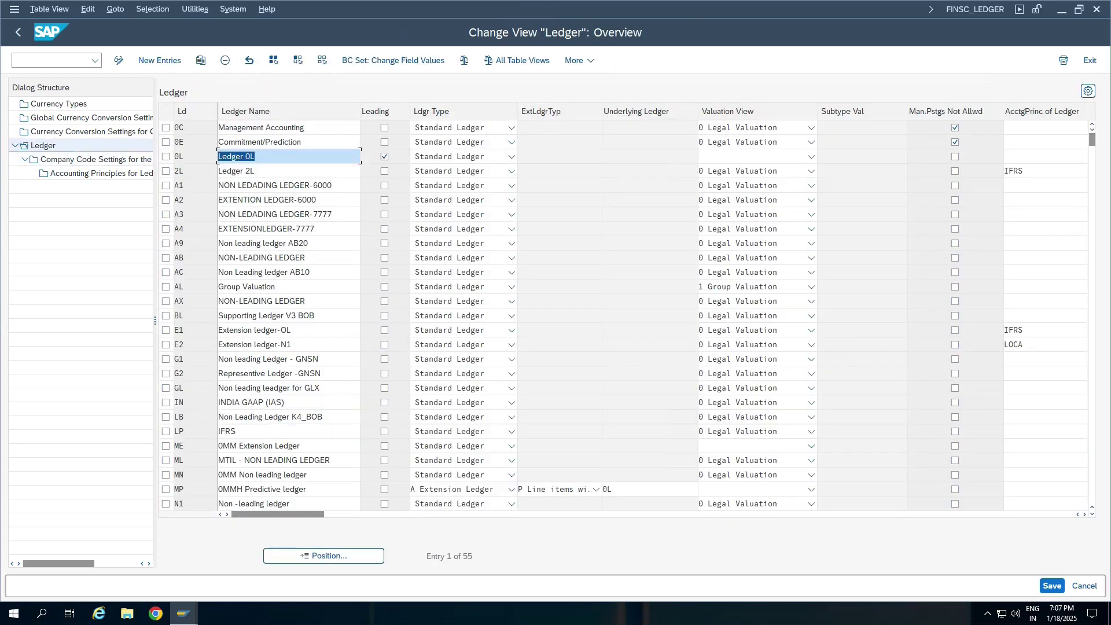
click(165, 156)
double_click(64, 160)
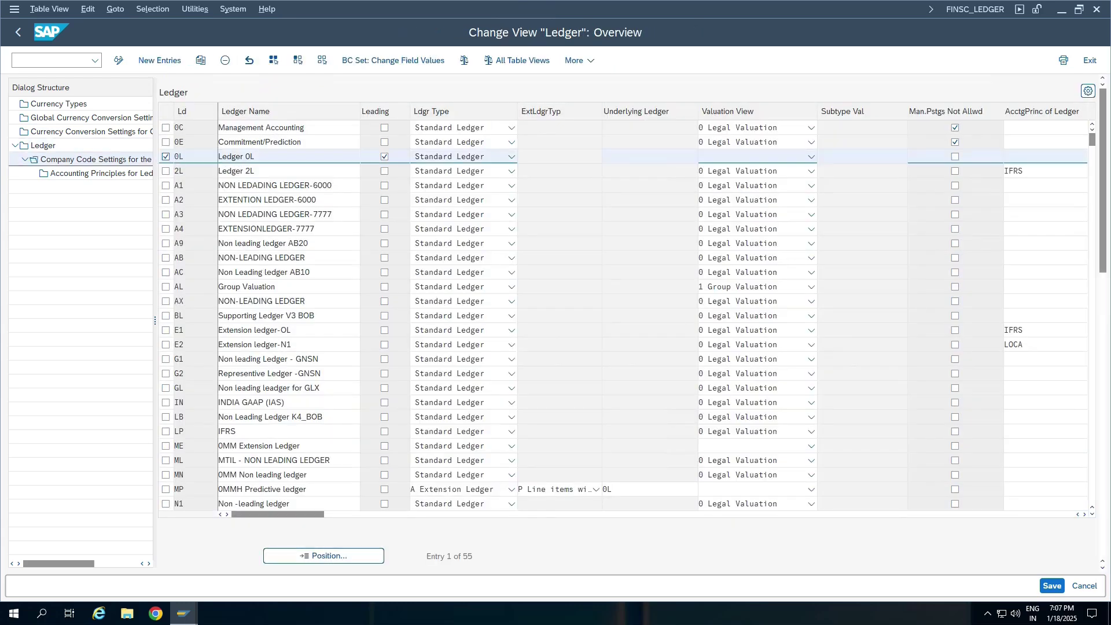
click(519, 137)
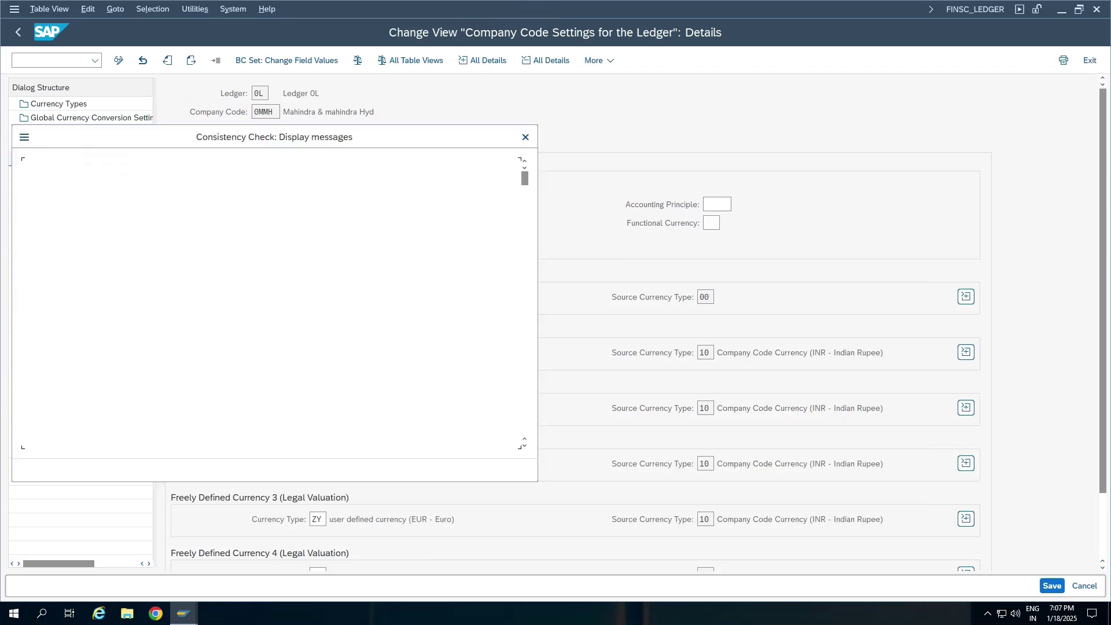
click(525, 137)
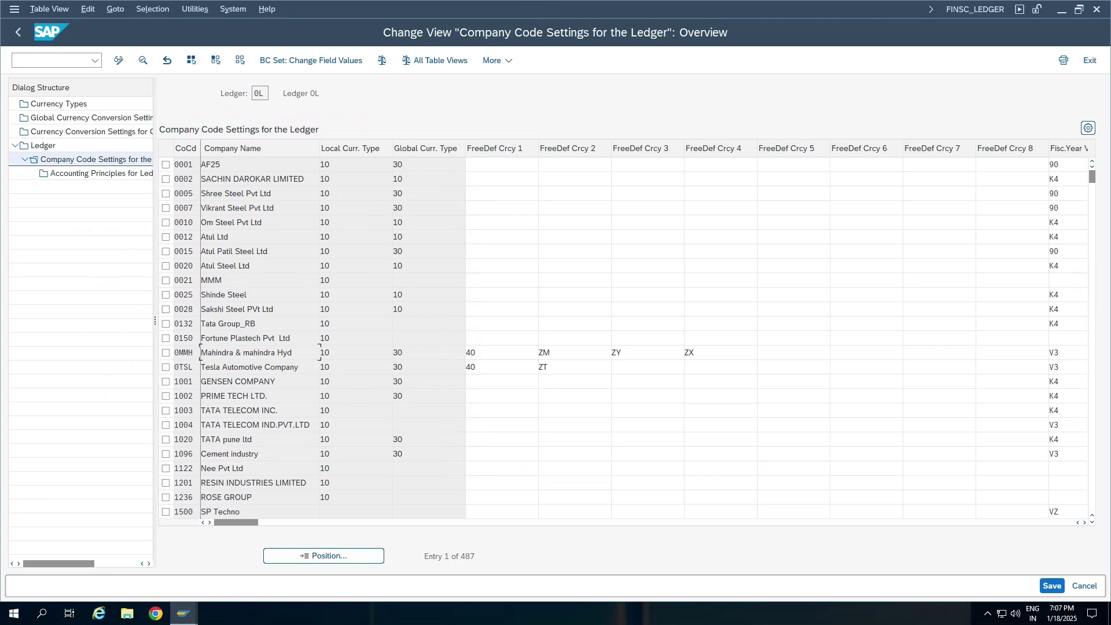
double_click(249, 368)
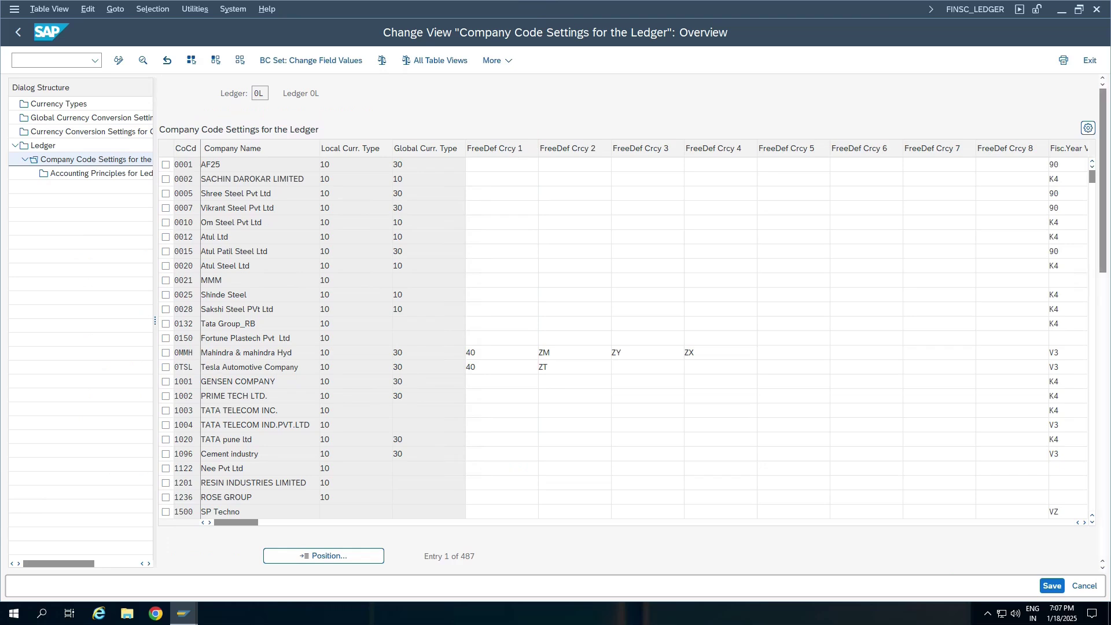
key(Return)
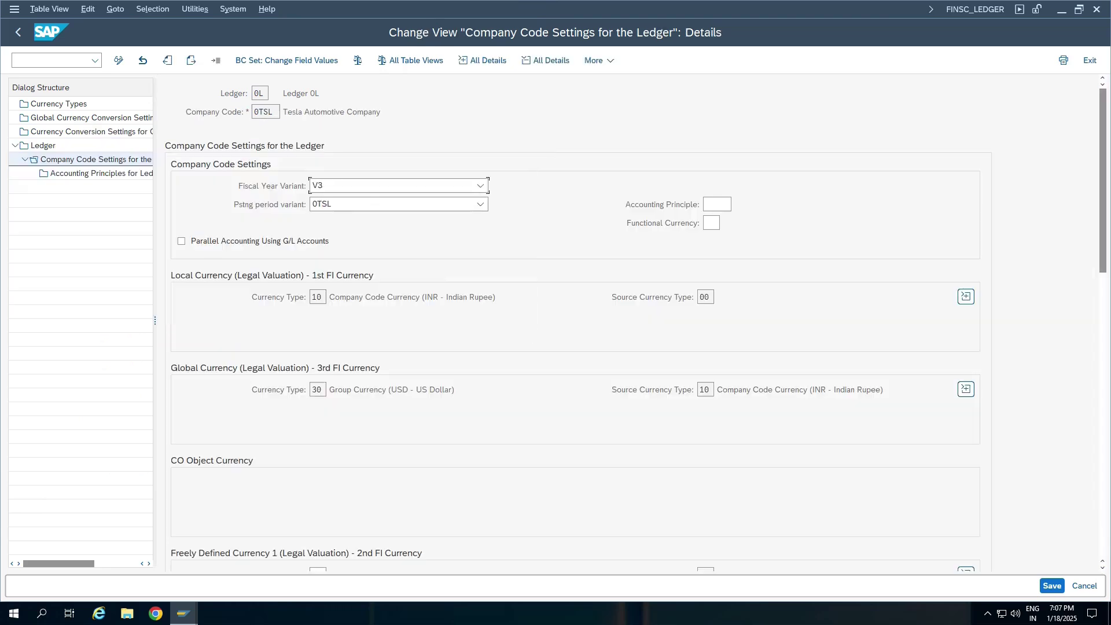
- Add freely defined currency 3 to company code 0TSL with currency type ZY and confirm the addition
click(934, 519)
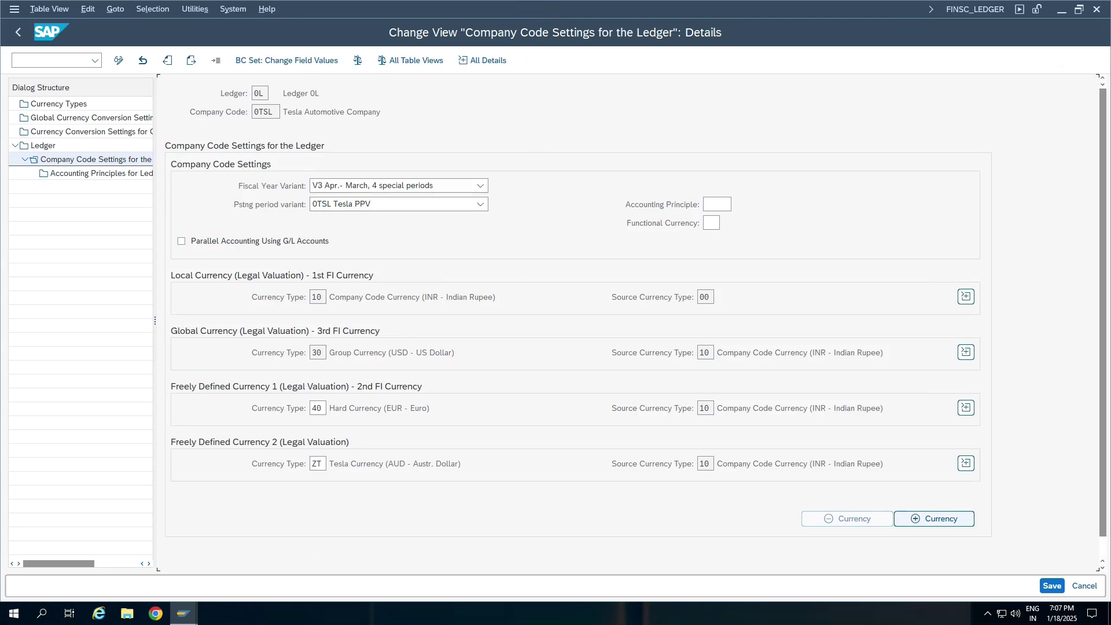
click(318, 520)
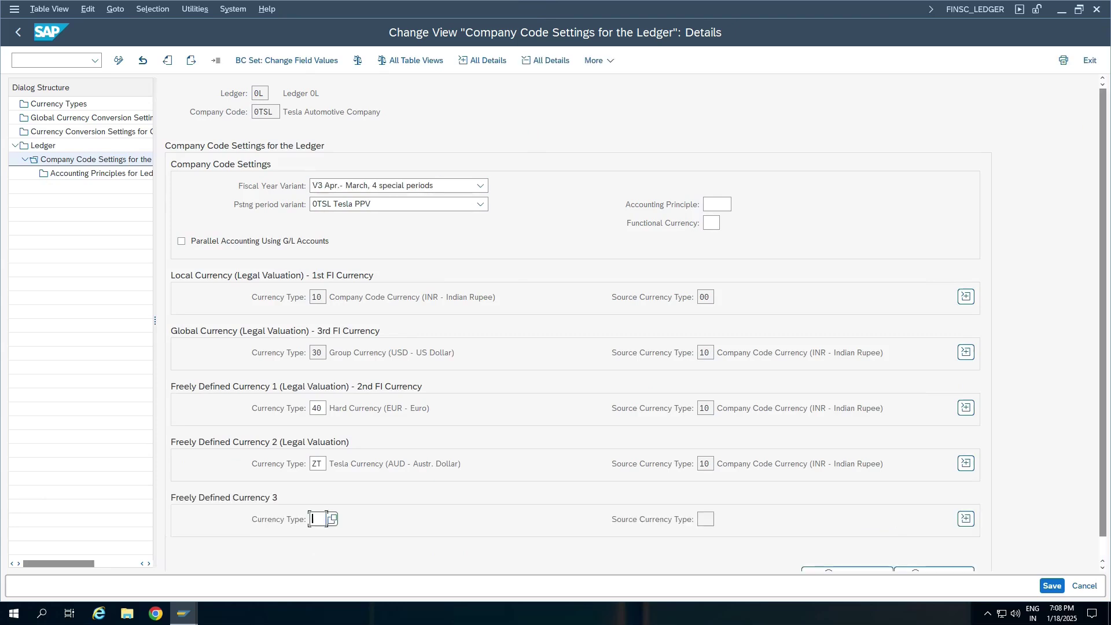
text(Z1)
key(Return)
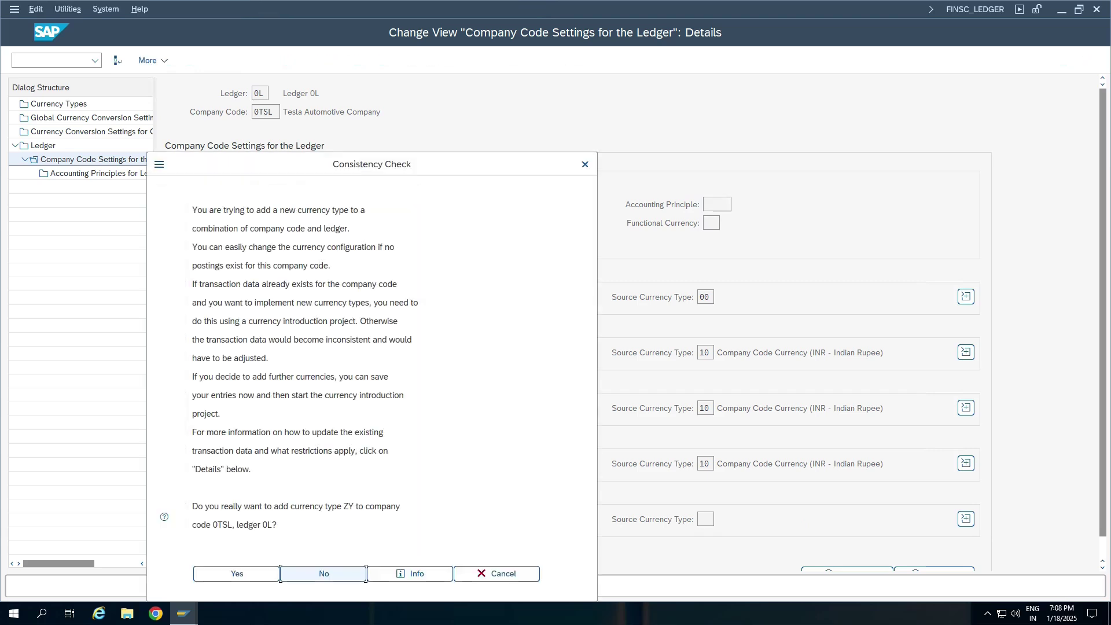
click(237, 574)
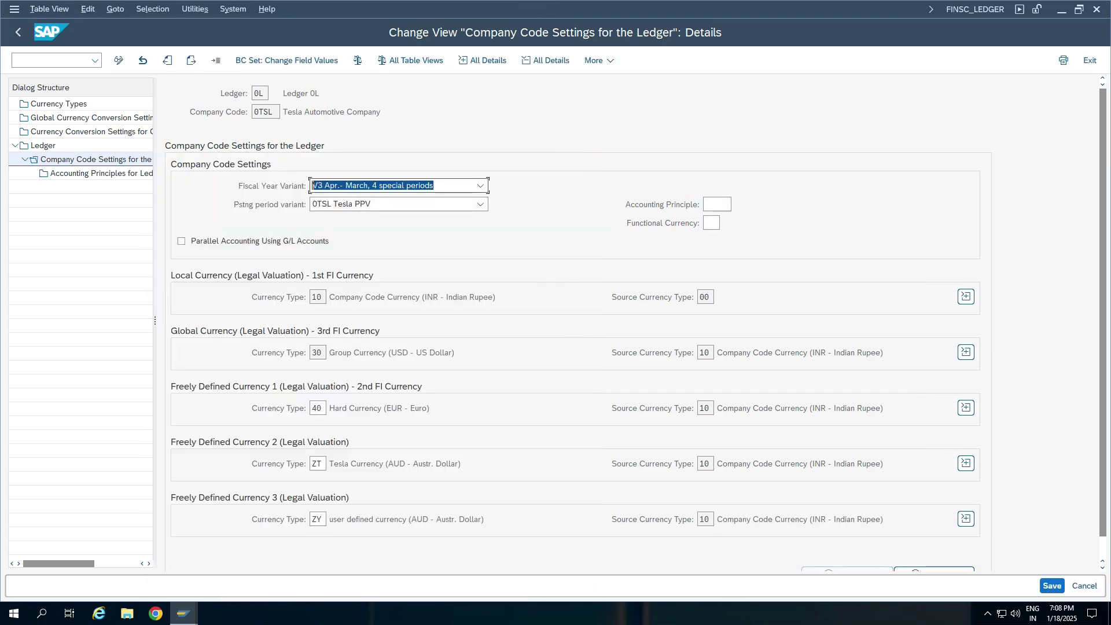
- Compare the currency of type ZY in 0TSL's ledger settings with the currency conversion settings for company codes, dismissing the consistency check messages
drag(410, 520, 443, 519)
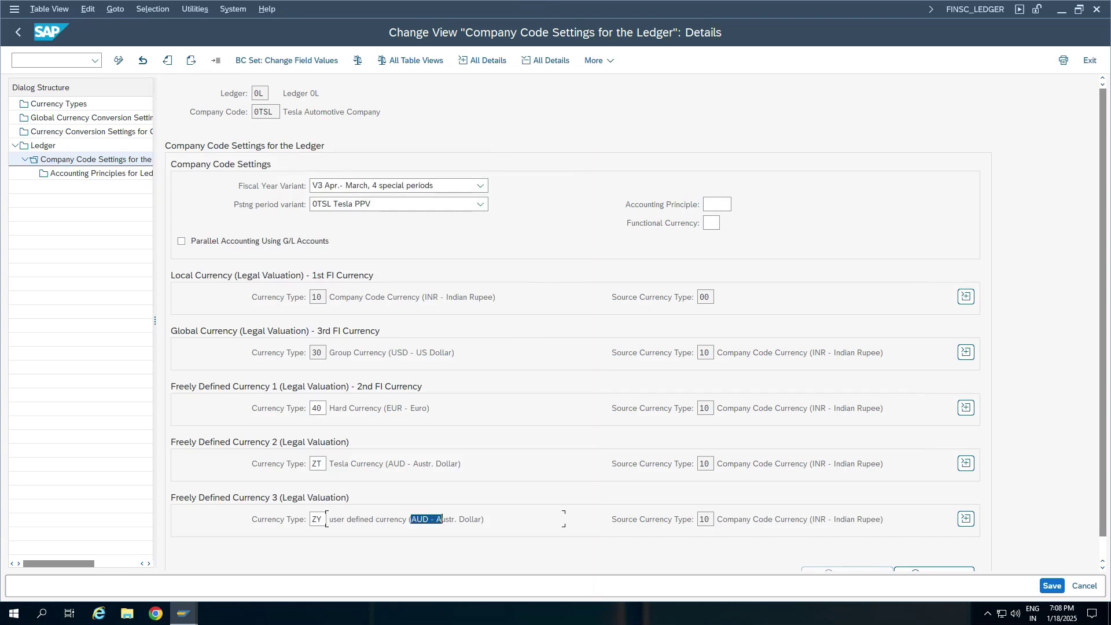
click(87, 131)
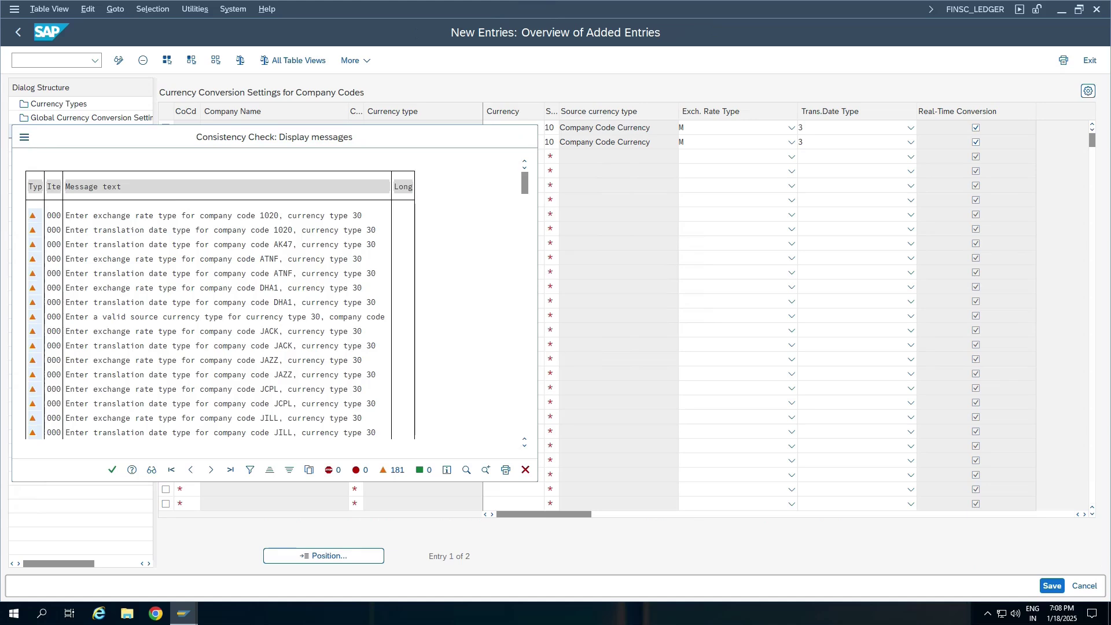
click(525, 137)
click(356, 142)
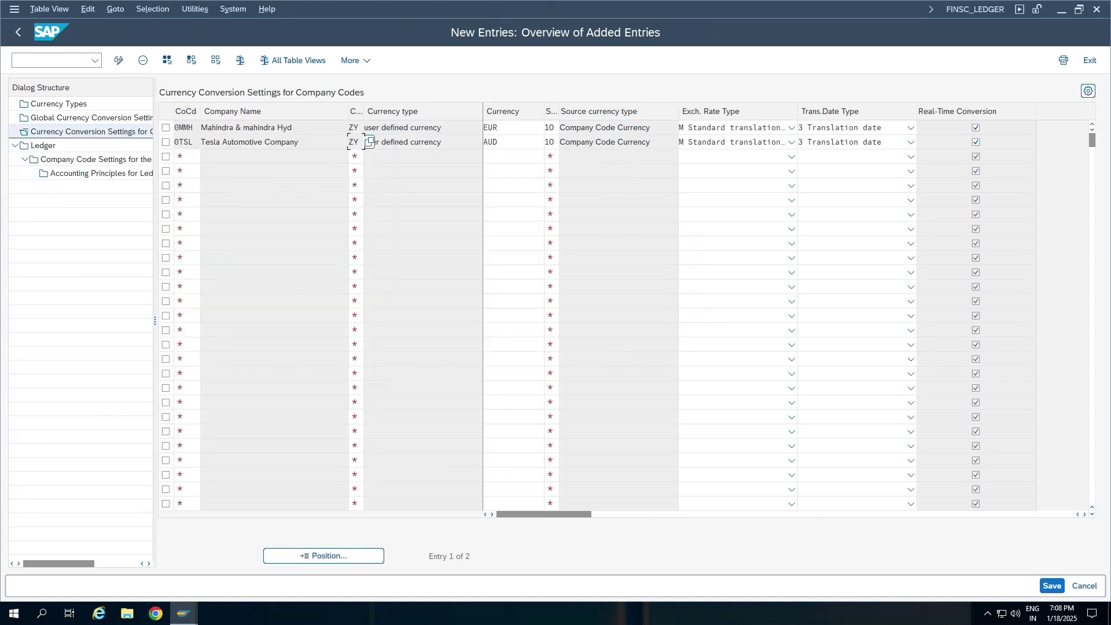
key(Tab)
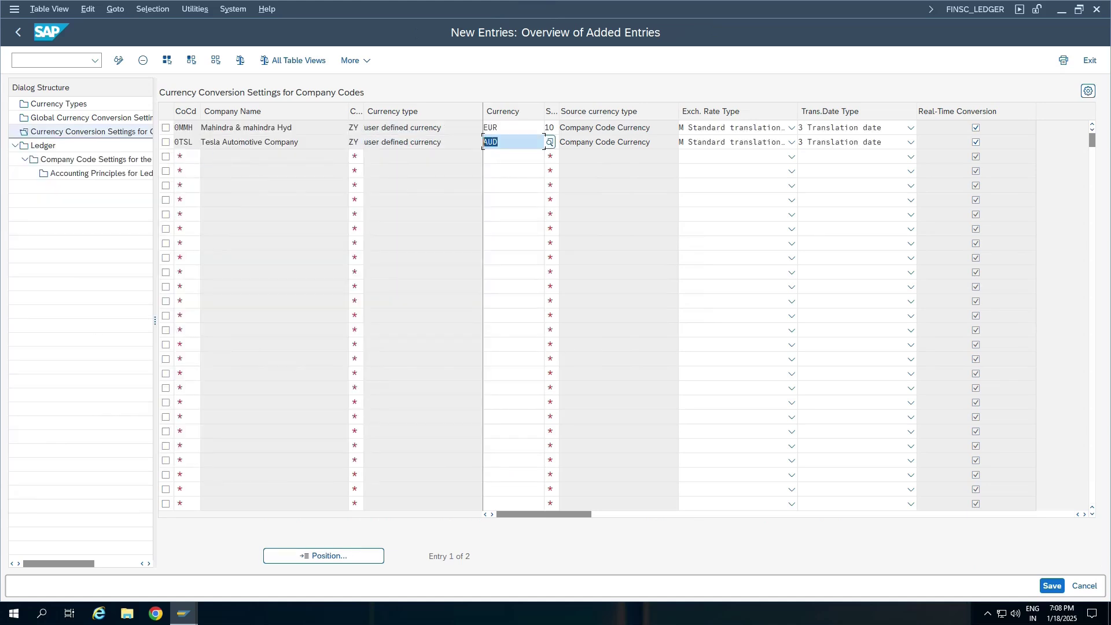